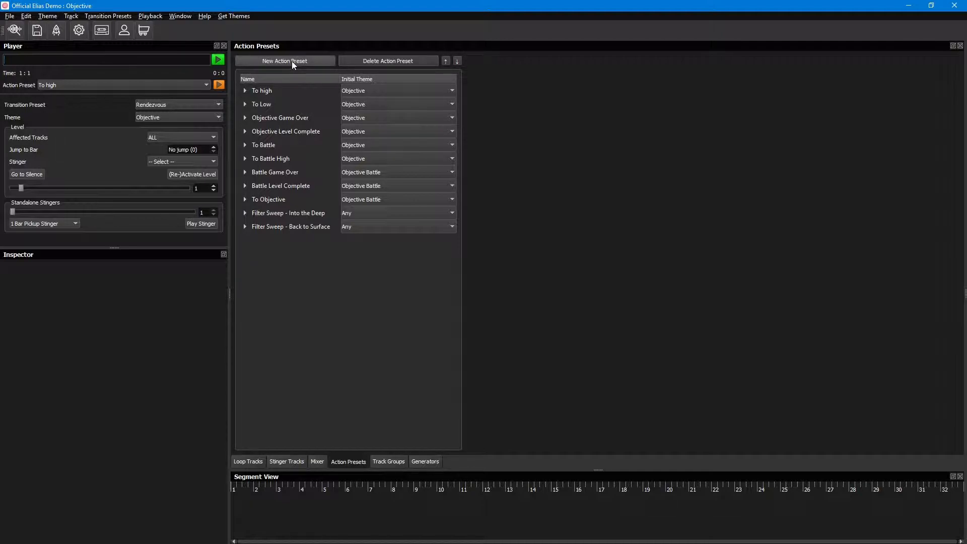
# Step: Check the Objective Game Over preset's Set Level event and create an action preset named Game Over 2 with initial theme Objective
pyautogui.click(245, 118)
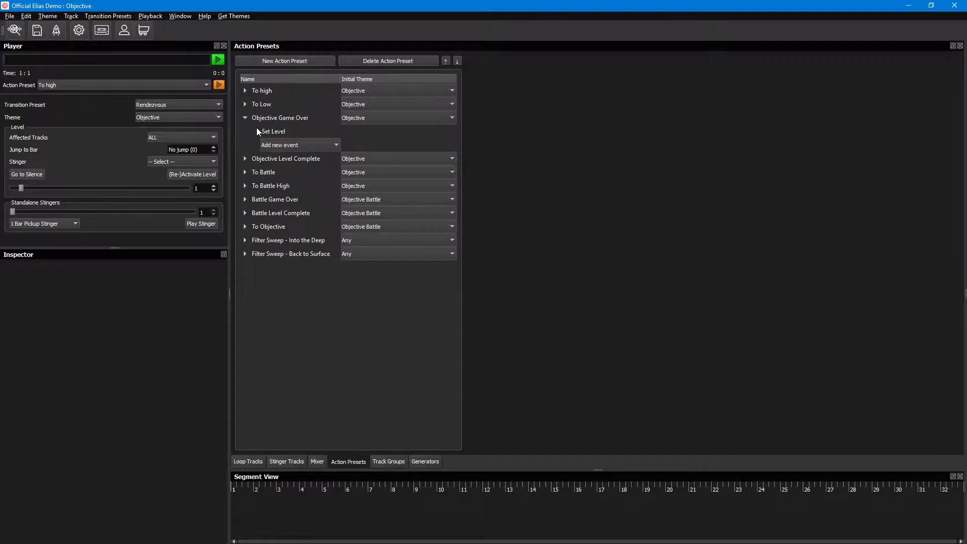
pyautogui.click(258, 131)
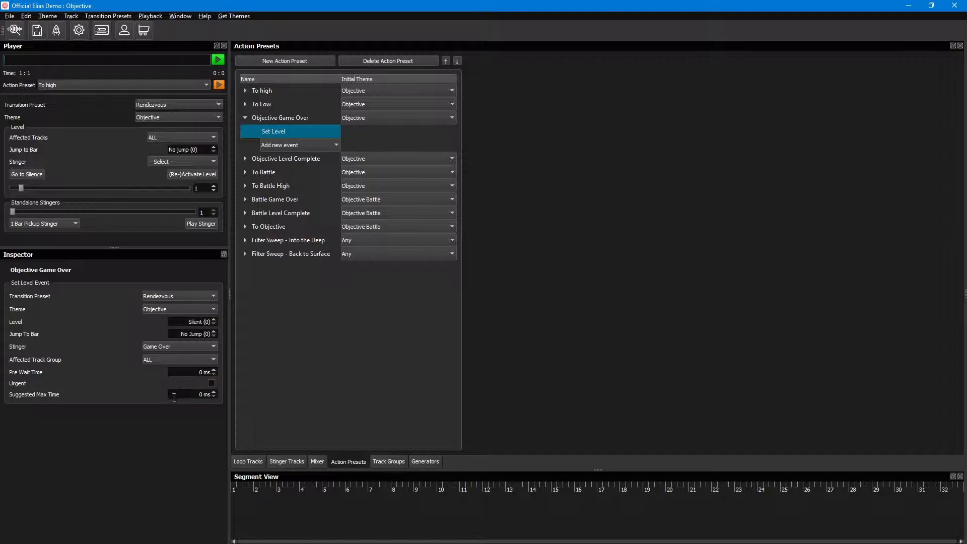
pyautogui.click(278, 61)
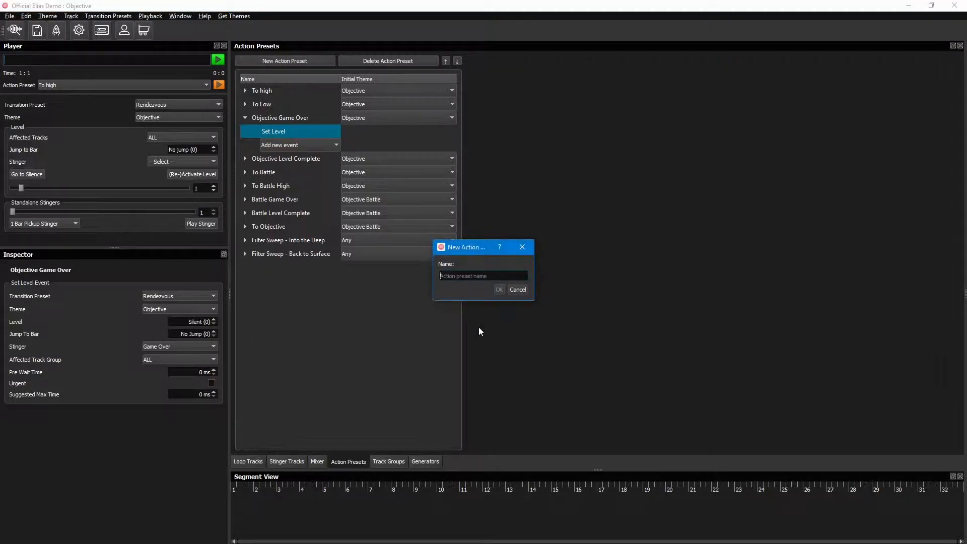
pyautogui.write('Game Over 2')
pyautogui.press('Return')
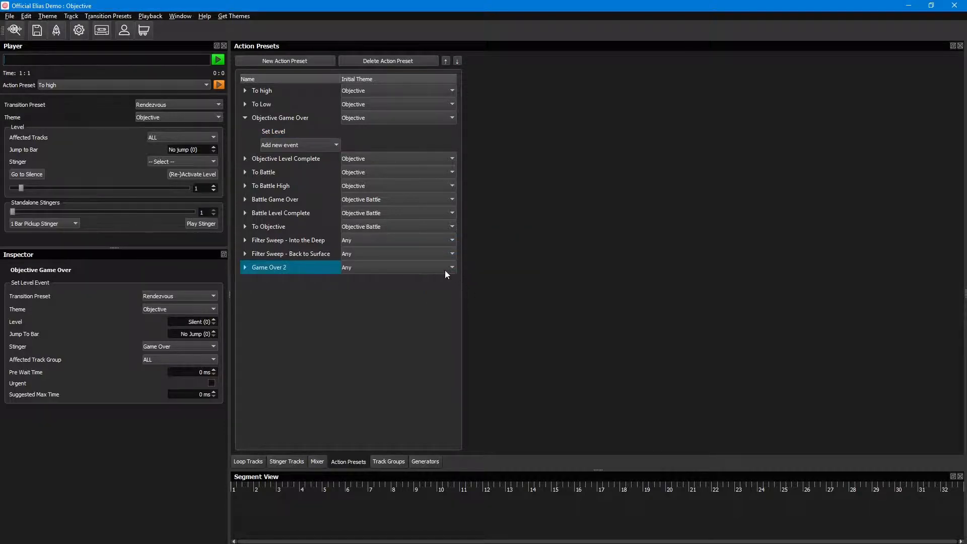
pyautogui.click(361, 267)
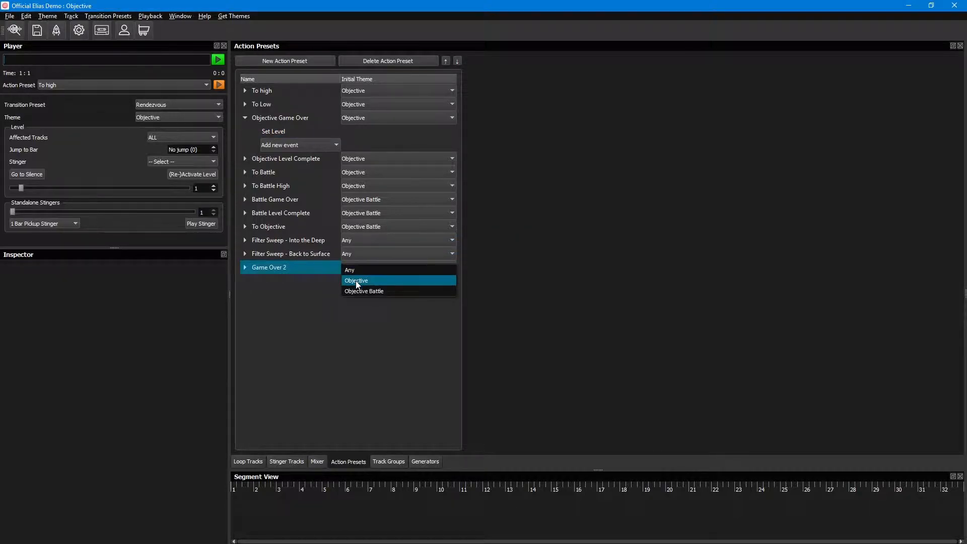
pyautogui.click(403, 280)
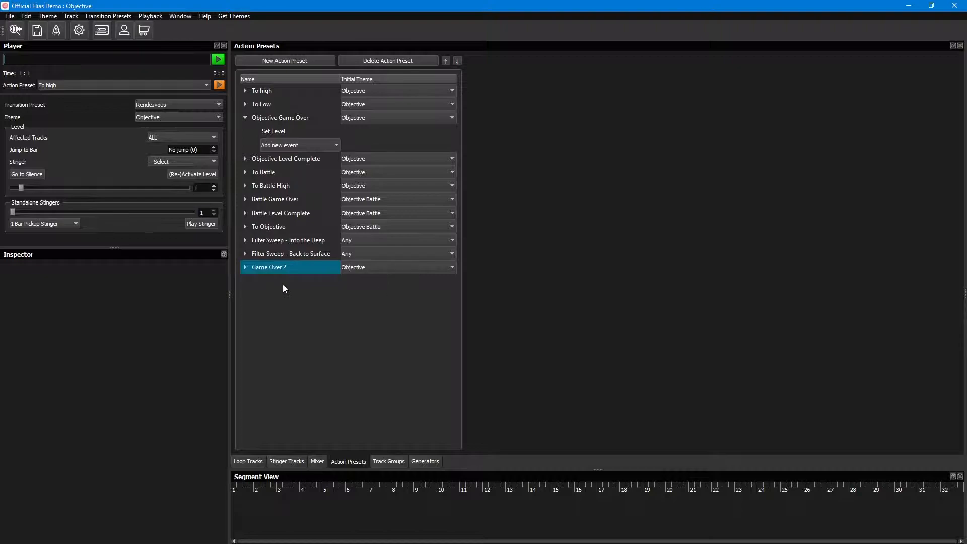
# Step: Add a Set Level event to the Game Over 2 action preset and display its settings
pyautogui.click(245, 268)
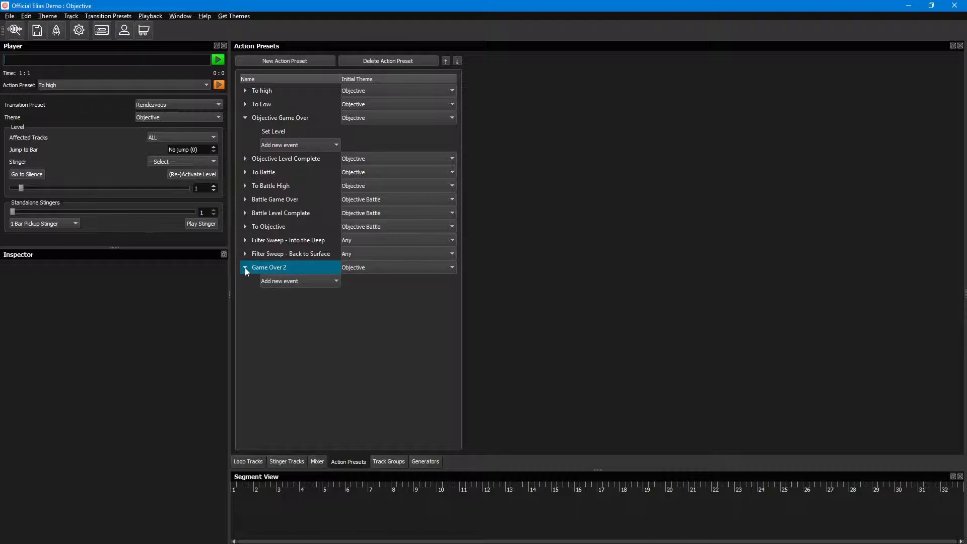
pyautogui.click(293, 283)
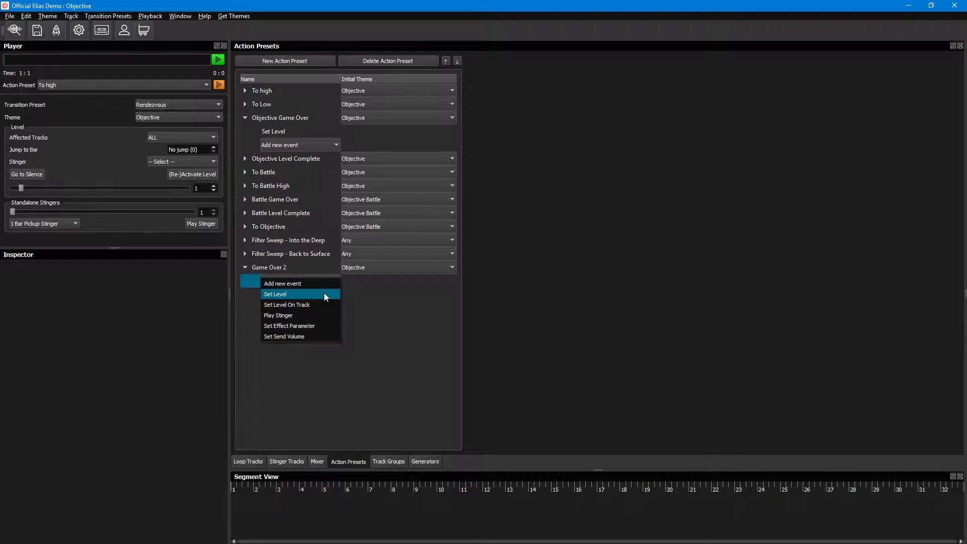
pyautogui.click(325, 293)
pyautogui.click(277, 281)
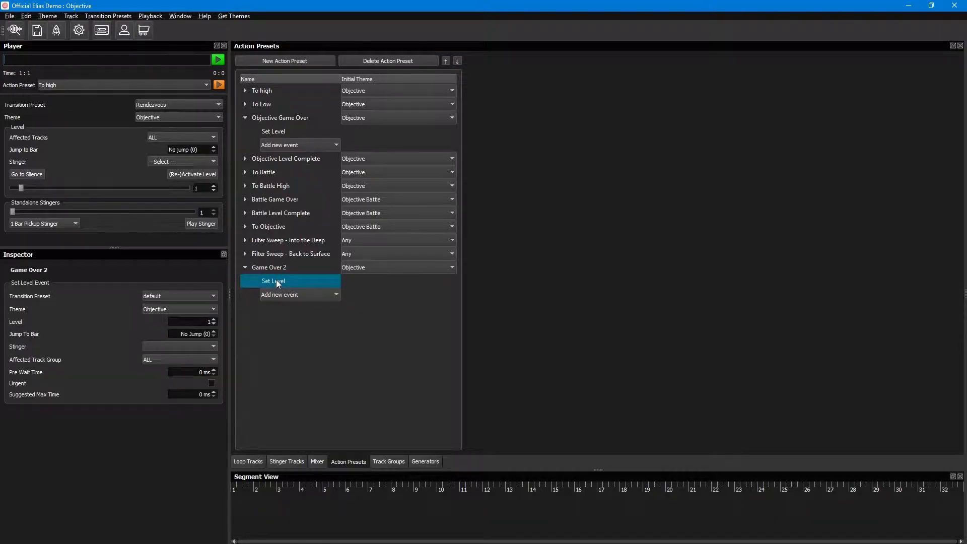
# Step: Configure the Game Over 2 Set Level event with transition preset Rendezvous, level Silent (0) and stinger Game Over
pyautogui.click(171, 296)
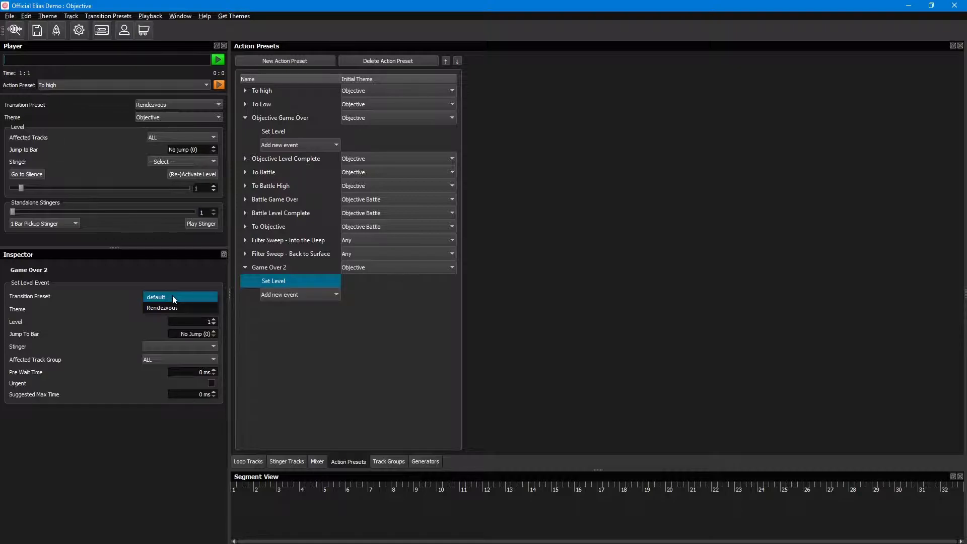
pyautogui.click(208, 308)
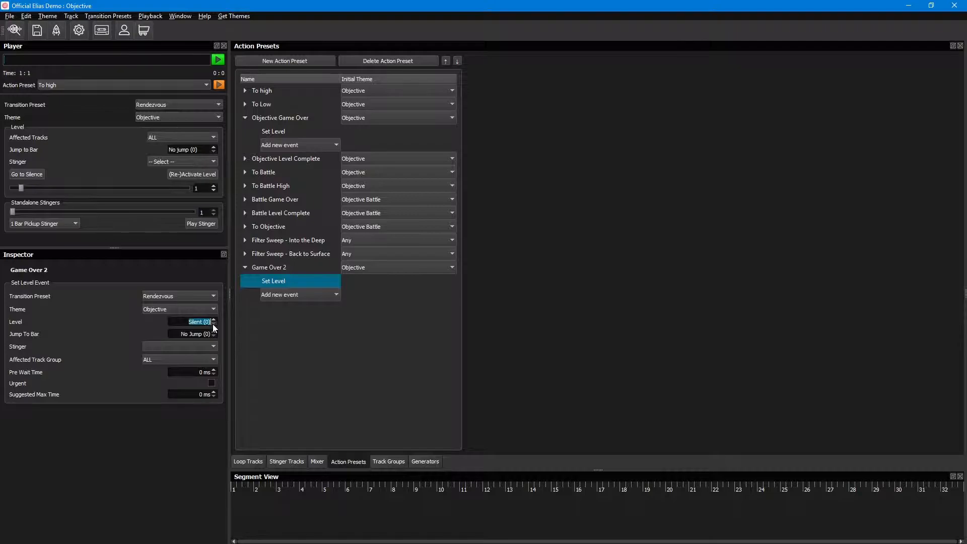
pyautogui.click(101, 323)
pyautogui.click(185, 348)
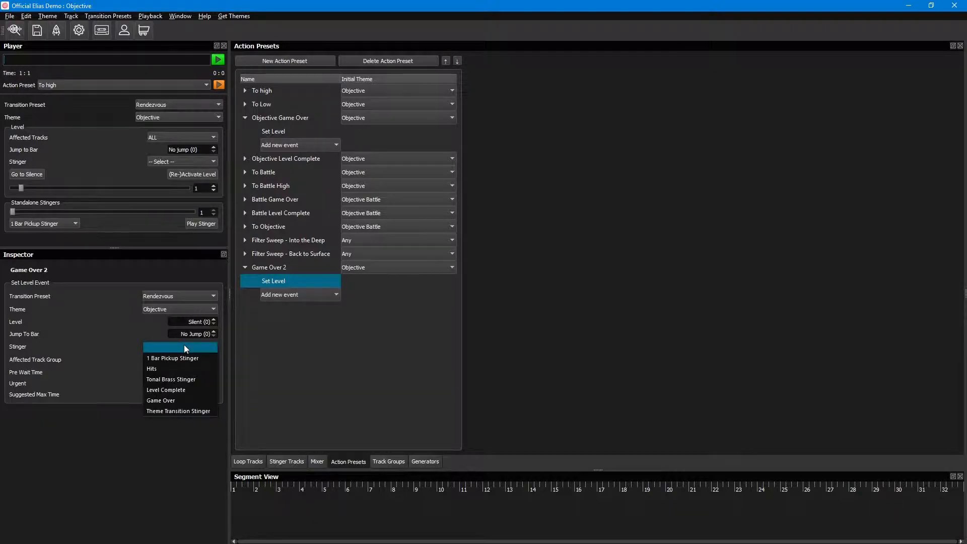
pyautogui.click(188, 400)
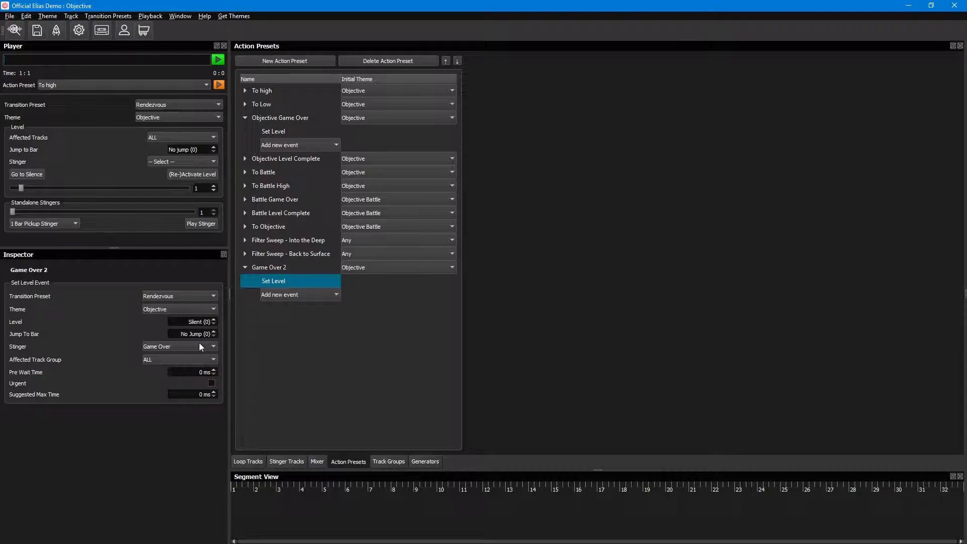
pyautogui.click(180, 357)
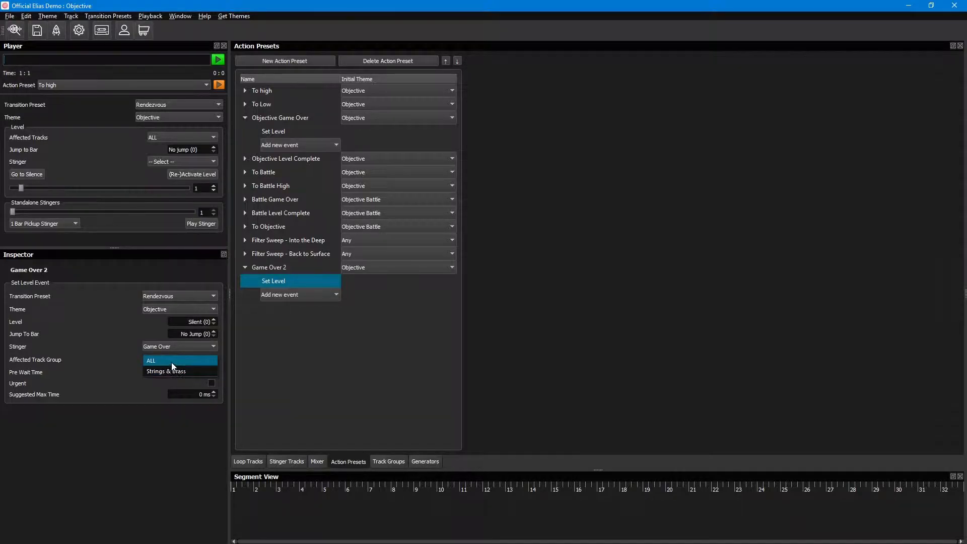
pyautogui.click(112, 363)
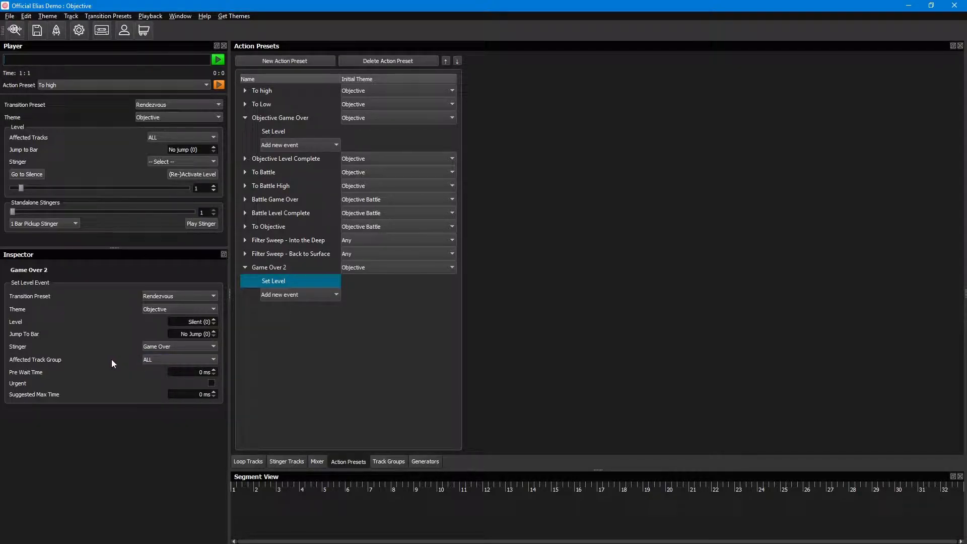
# Step: Add a track group named test and remove it again
pyautogui.click(394, 461)
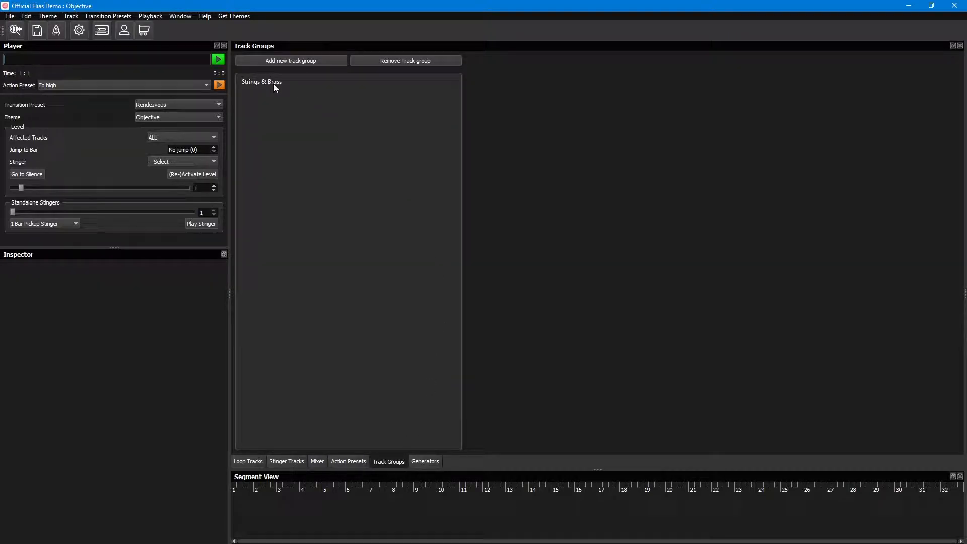
pyautogui.click(291, 61)
pyautogui.write('test')
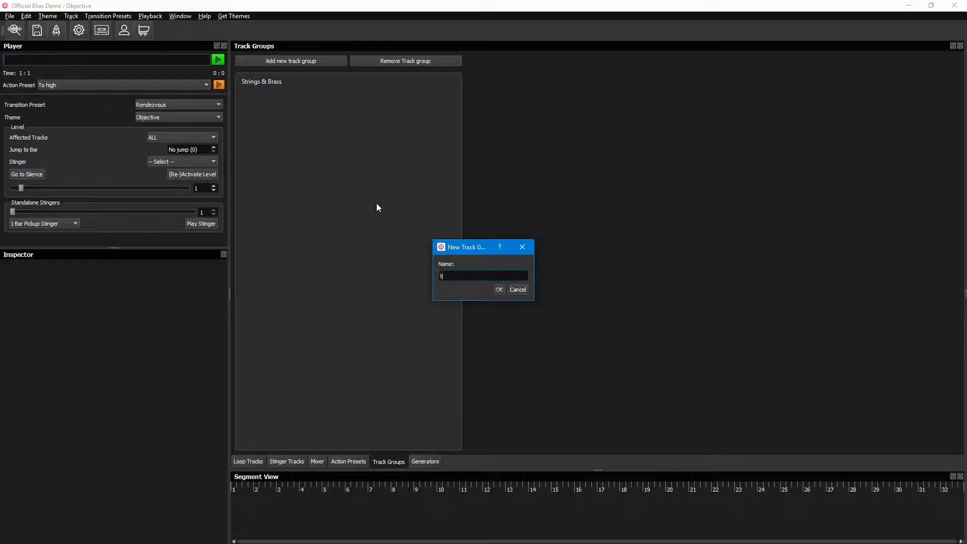
pyautogui.click(498, 289)
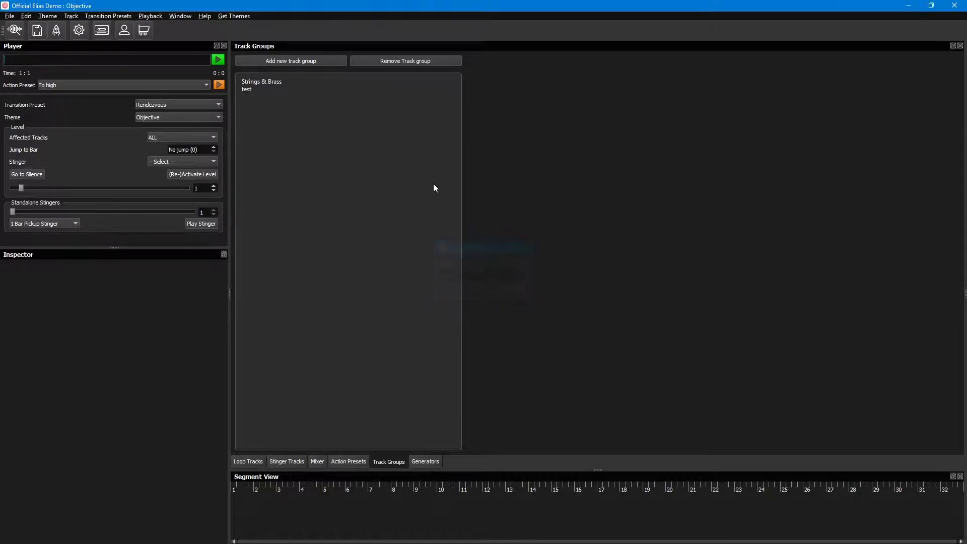
pyautogui.click(242, 89)
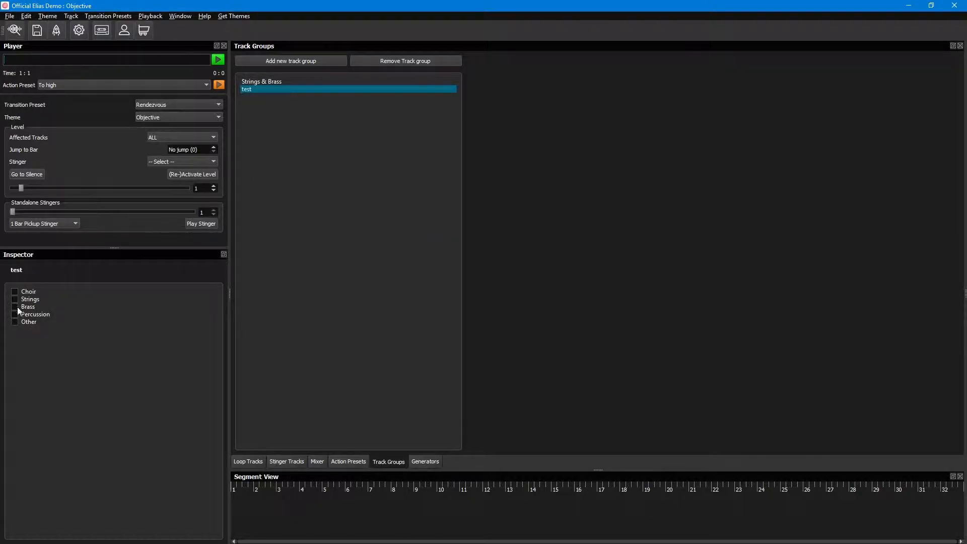
pyautogui.click(409, 61)
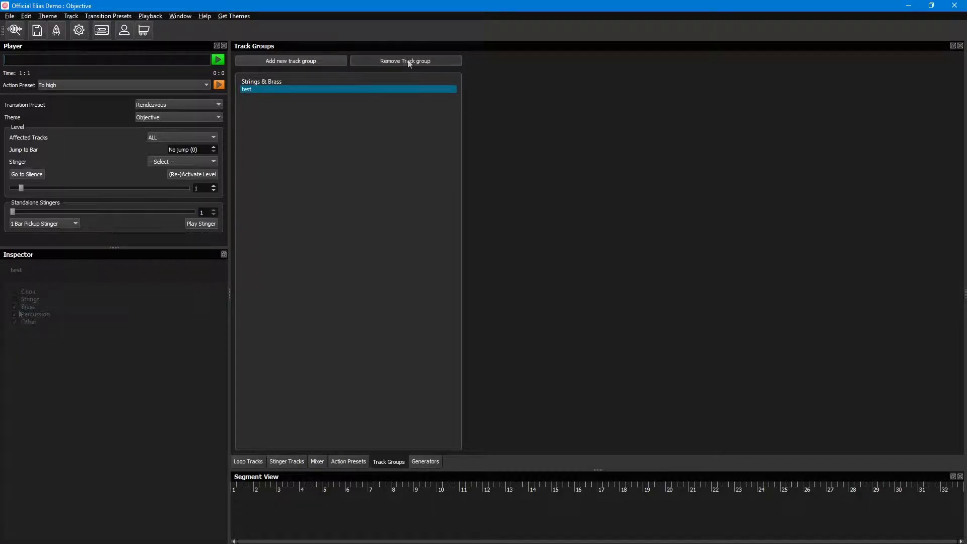
# Step: Return to the action presets and review the Set Level event of Game Over 2
pyautogui.click(349, 460)
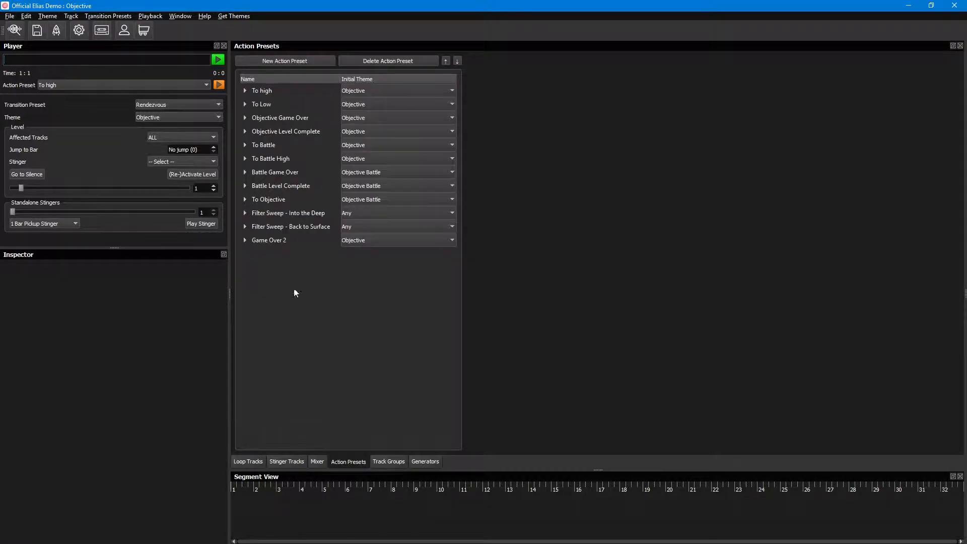
pyautogui.click(245, 241)
pyautogui.click(292, 254)
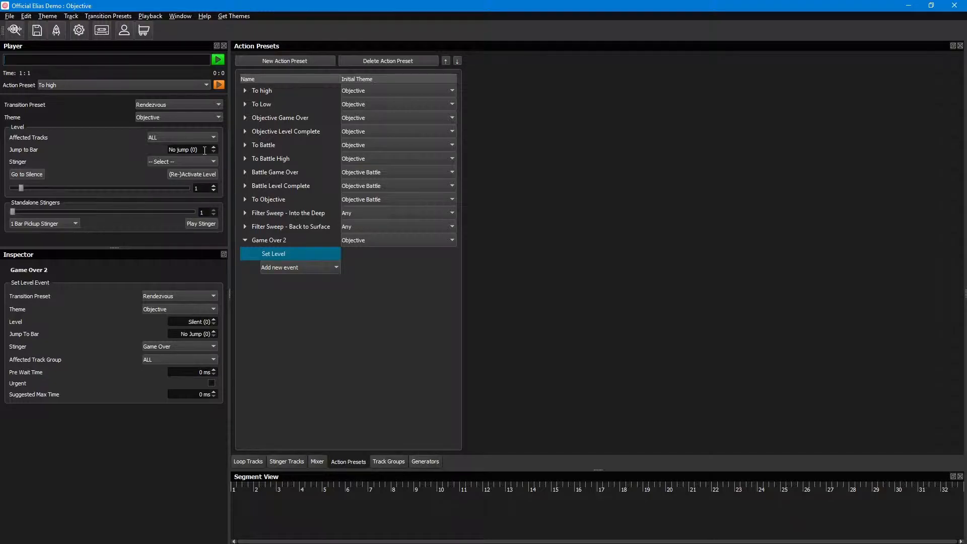
pyautogui.click(170, 137)
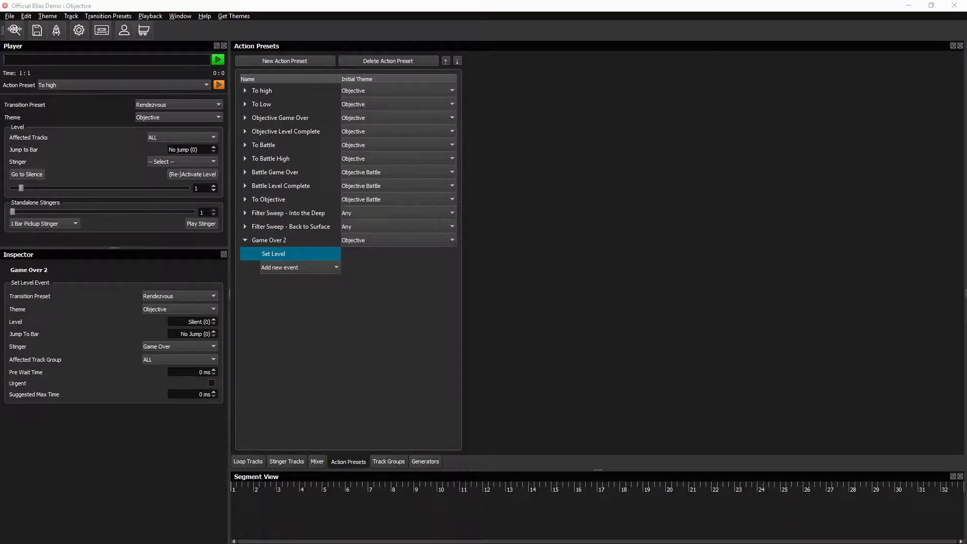
# Step: Create an action preset named Battle with initial theme Objective and add a Set Level event to it
pyautogui.click(277, 62)
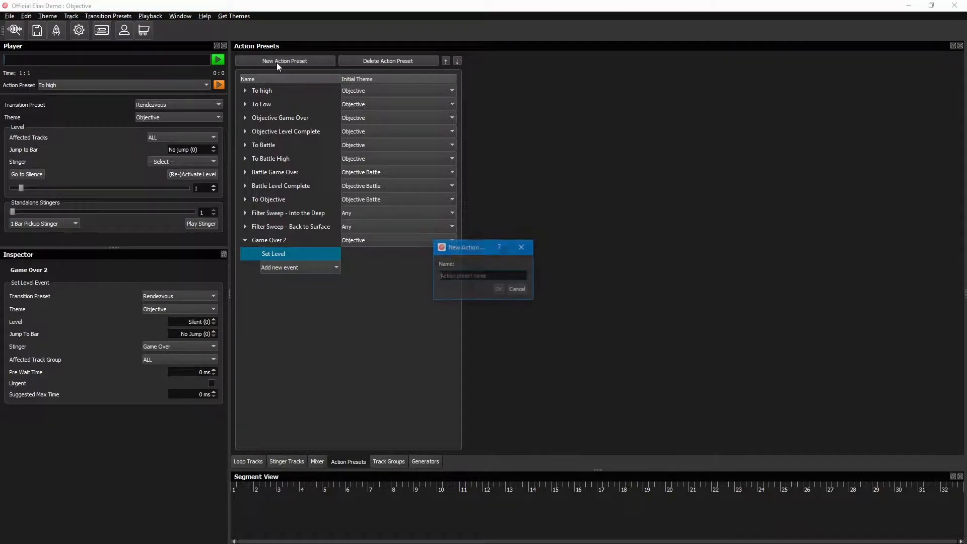
pyautogui.write('Battle')
pyautogui.press('Return')
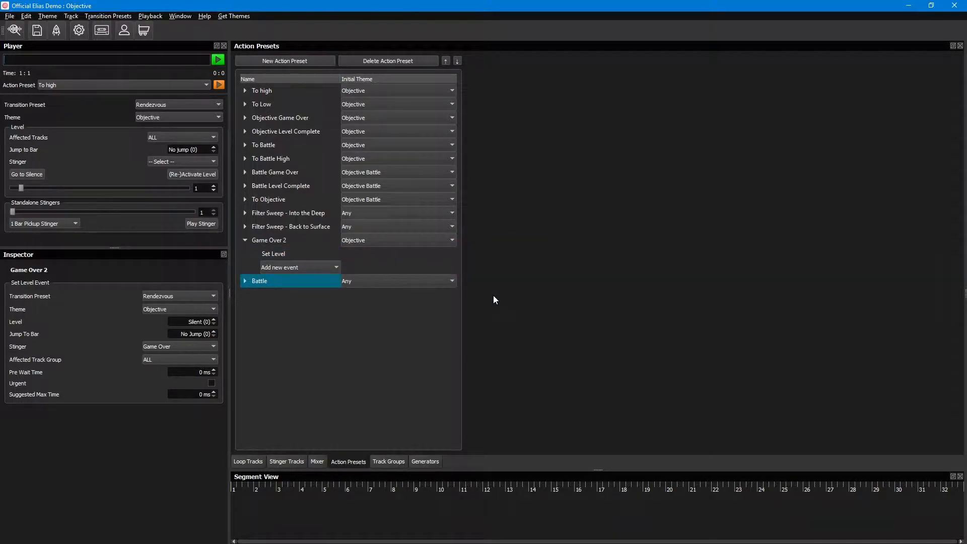
pyautogui.click(245, 281)
pyautogui.click(280, 297)
pyautogui.click(280, 309)
# Step: Set the Battle event's theme to Objective Battle, its jump to bar to 1 and its stinger to Theme Transition Stinger
pyautogui.click(201, 308)
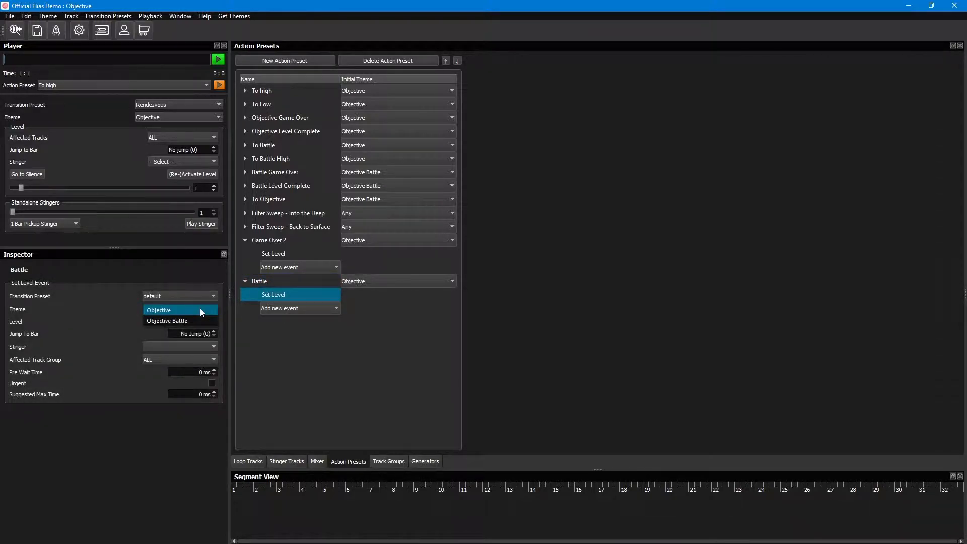
pyautogui.click(201, 309)
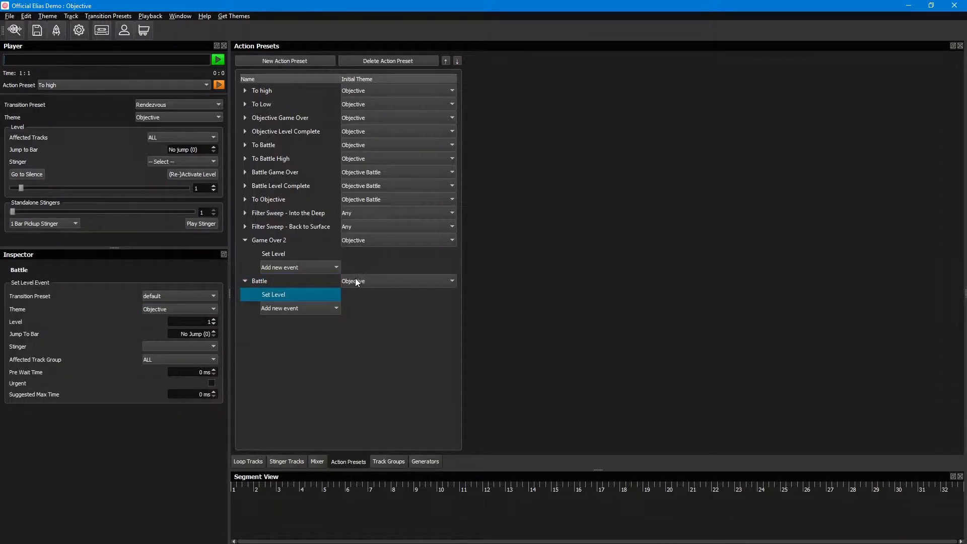
pyautogui.click(169, 308)
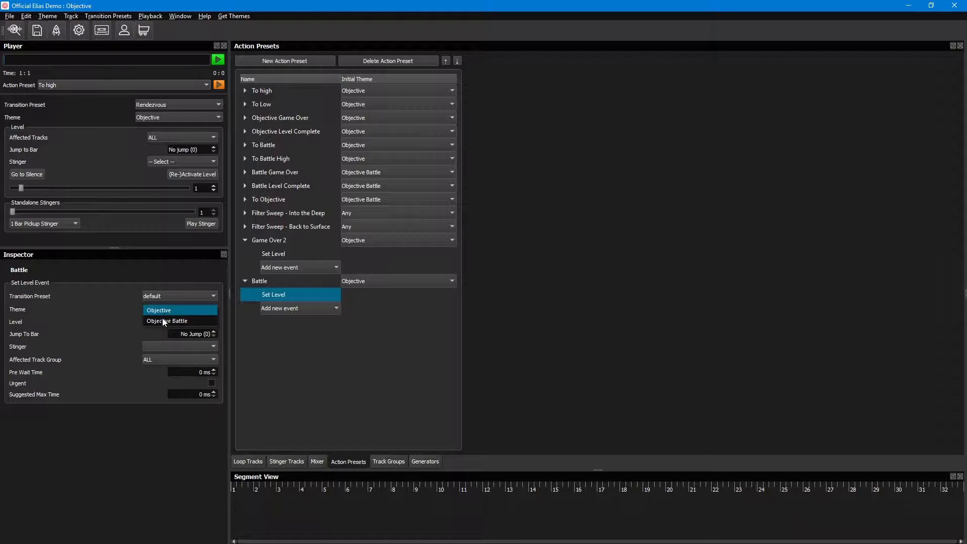
pyautogui.click(208, 322)
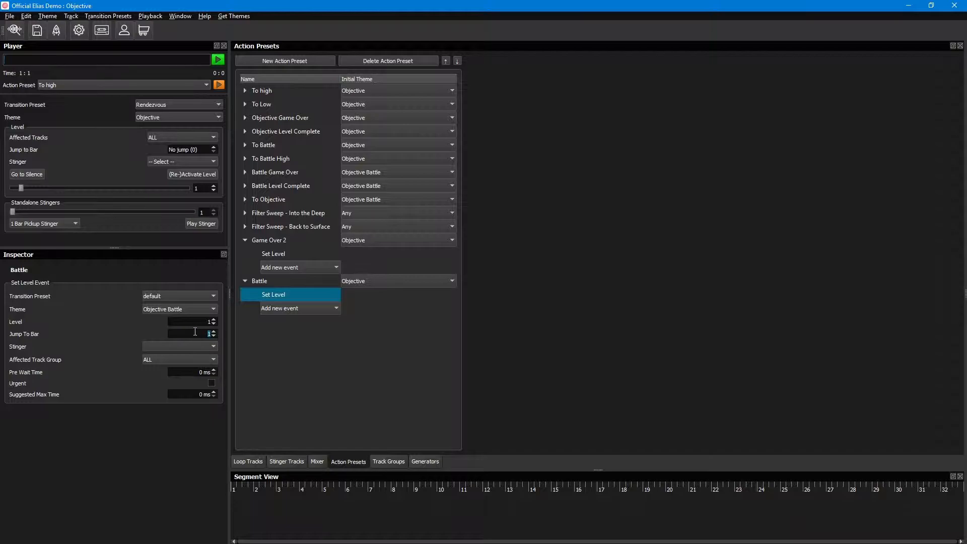
pyautogui.click(202, 346)
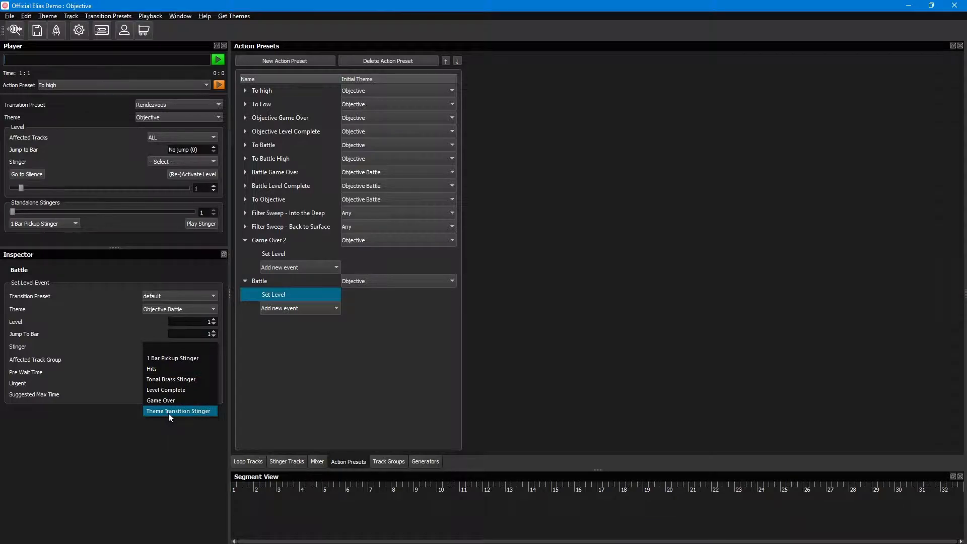
pyautogui.click(208, 409)
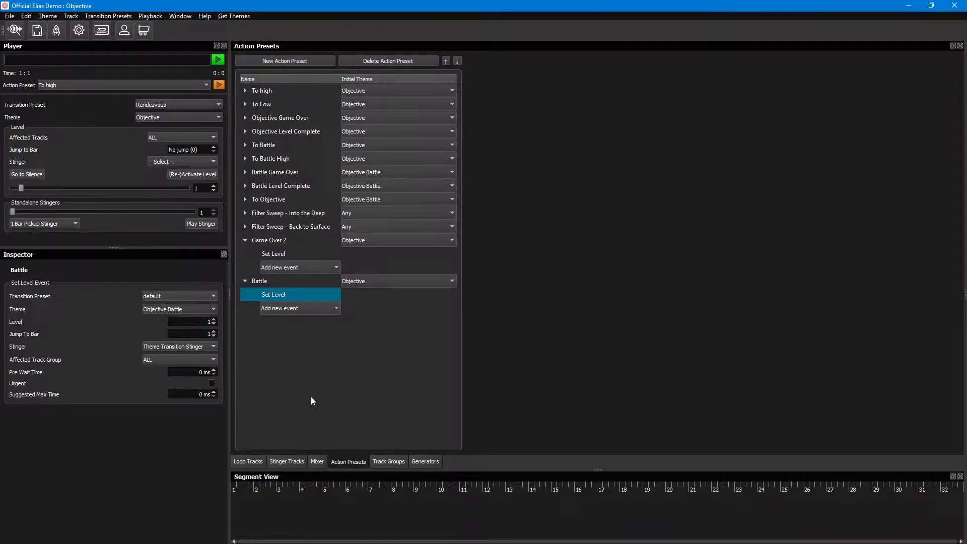
# Step: Create an action preset named Reverb Sweep and add a Set Effect Parameter event to it
pyautogui.click(282, 62)
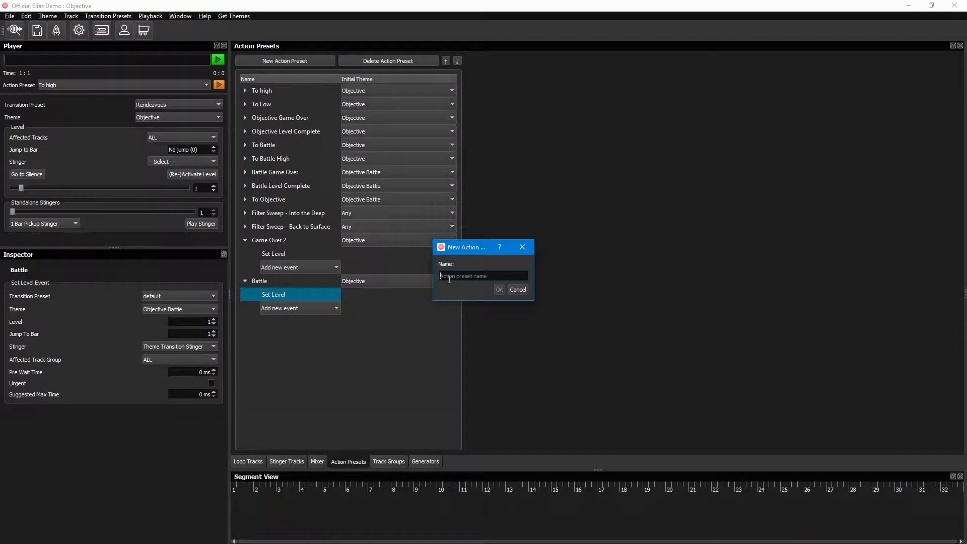
pyautogui.write('Reverb Swee')
pyautogui.click(499, 290)
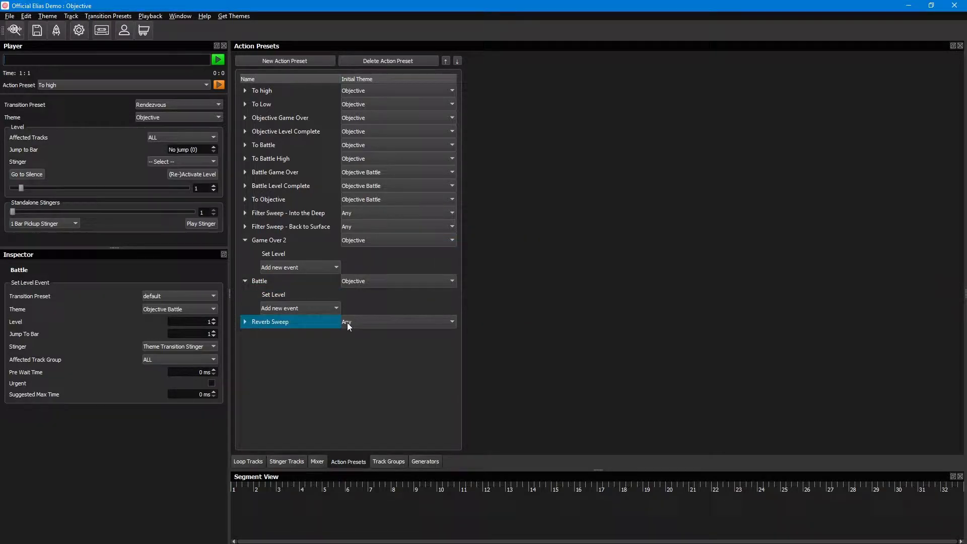
pyautogui.click(245, 322)
pyautogui.click(274, 334)
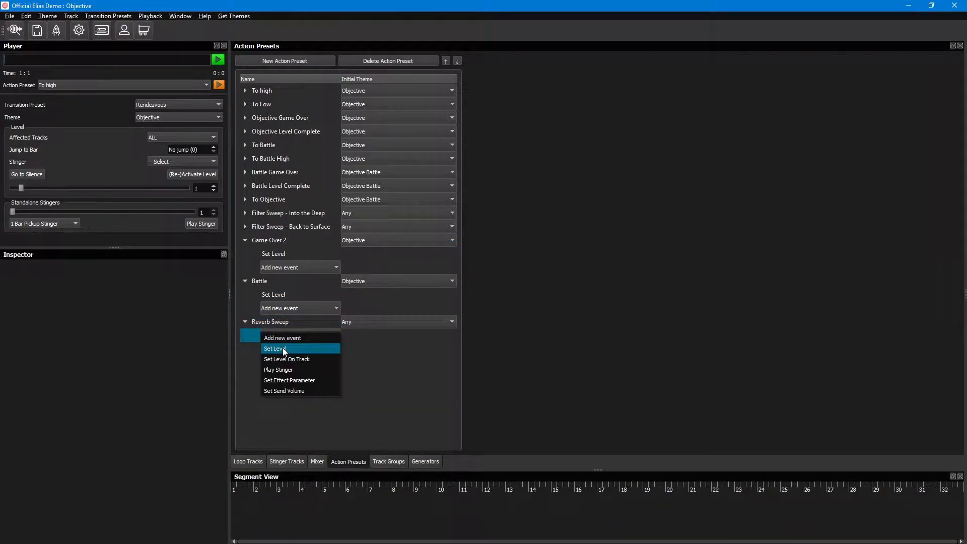
pyautogui.click(294, 381)
pyautogui.click(276, 338)
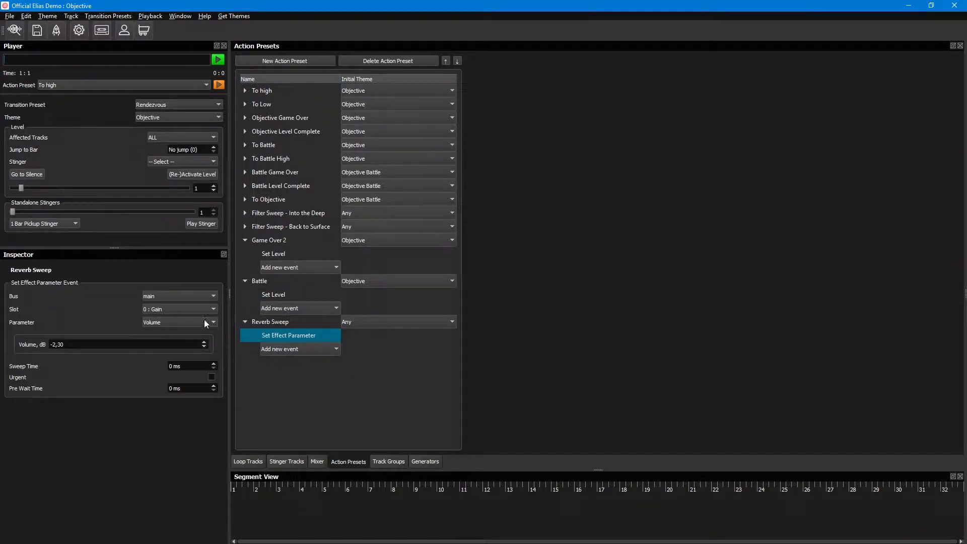
# Step: Set the Reverb Sweep event's bus to REVERB, its slot to 1 : Reverb and its parameter to Room size
pyautogui.click(164, 296)
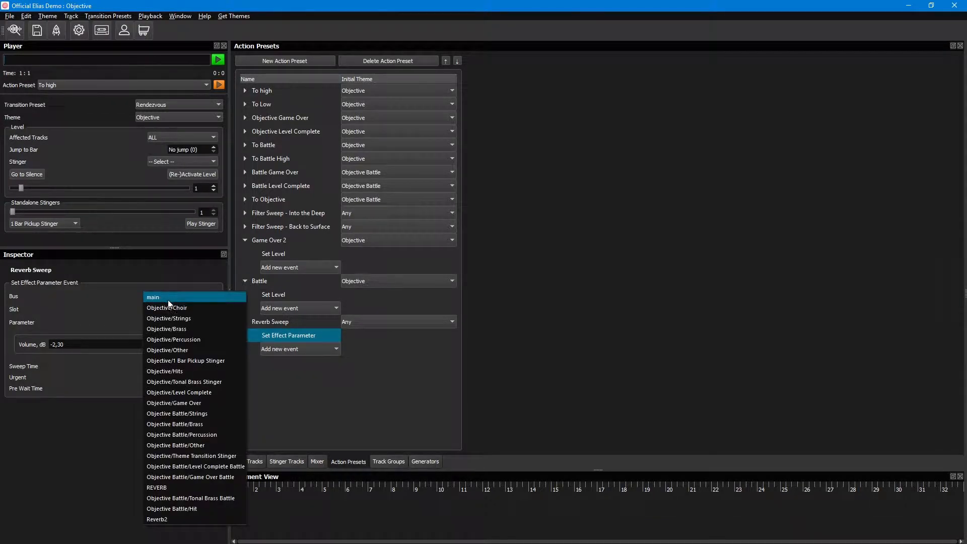
pyautogui.click(172, 488)
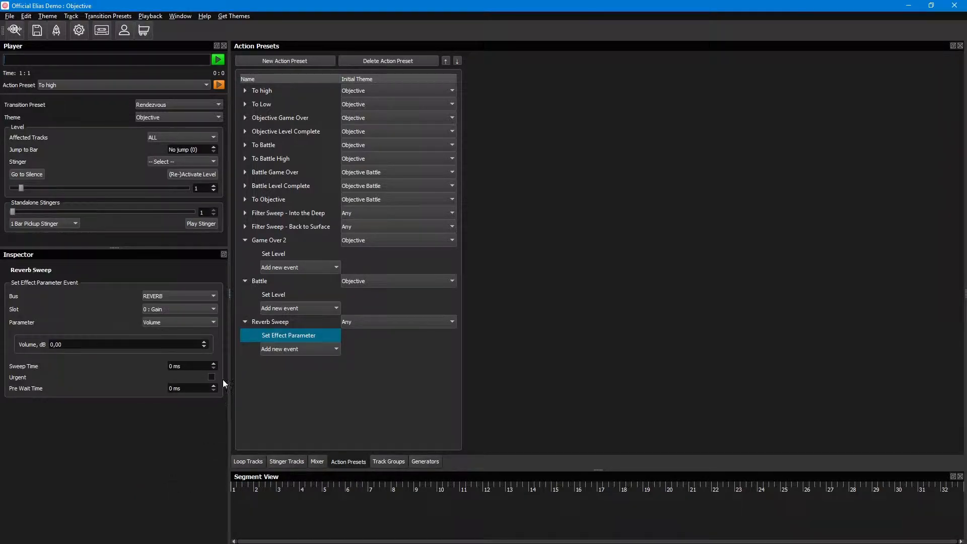
pyautogui.click(182, 307)
pyautogui.click(174, 322)
pyautogui.click(192, 323)
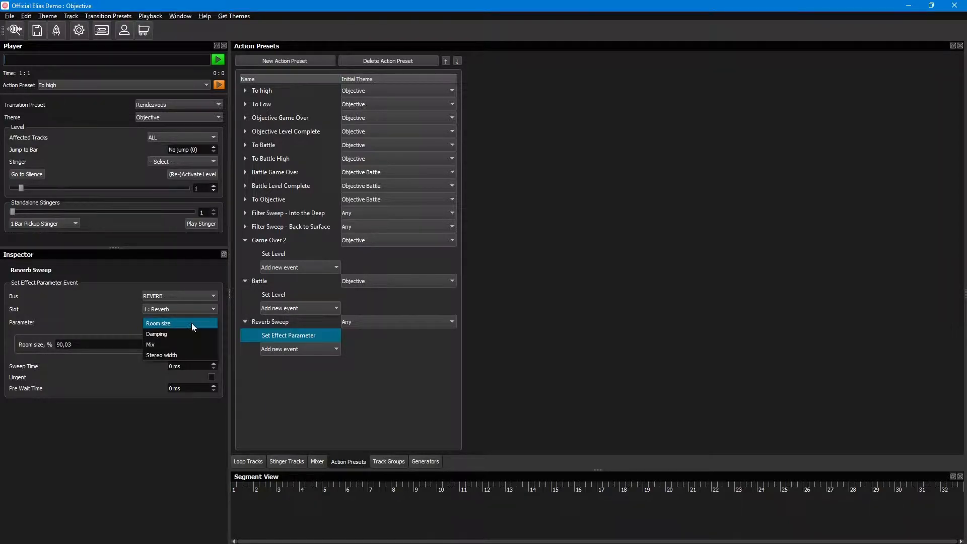
pyautogui.click(180, 324)
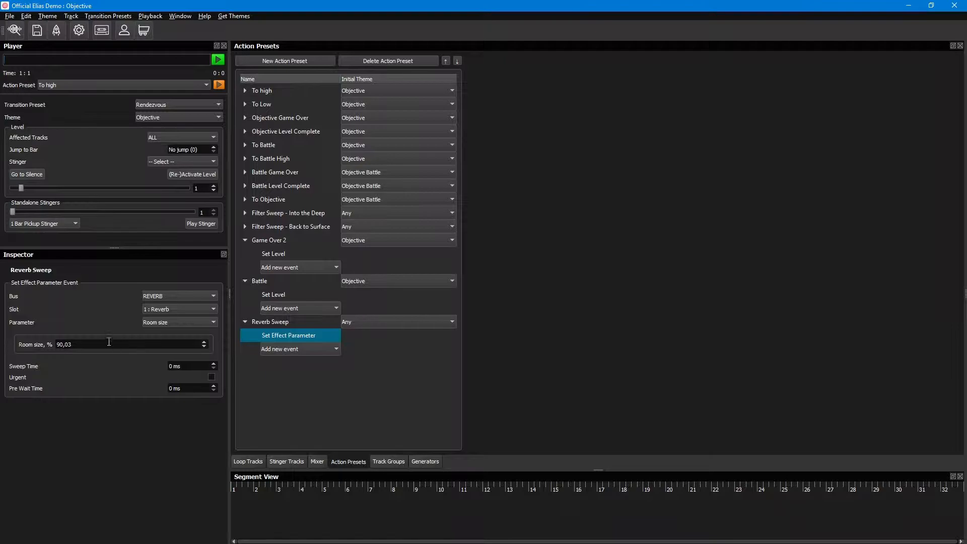
# Step: Set the room size of the Reverb Sweep event to 95 %
pyautogui.moveTo(90, 346); pyautogui.dragTo(42, 347)
pyautogui.write('95')
pyautogui.press('Return')
# Step: Try Damping as the event's parameter and return it to Room size
pyautogui.click(196, 322)
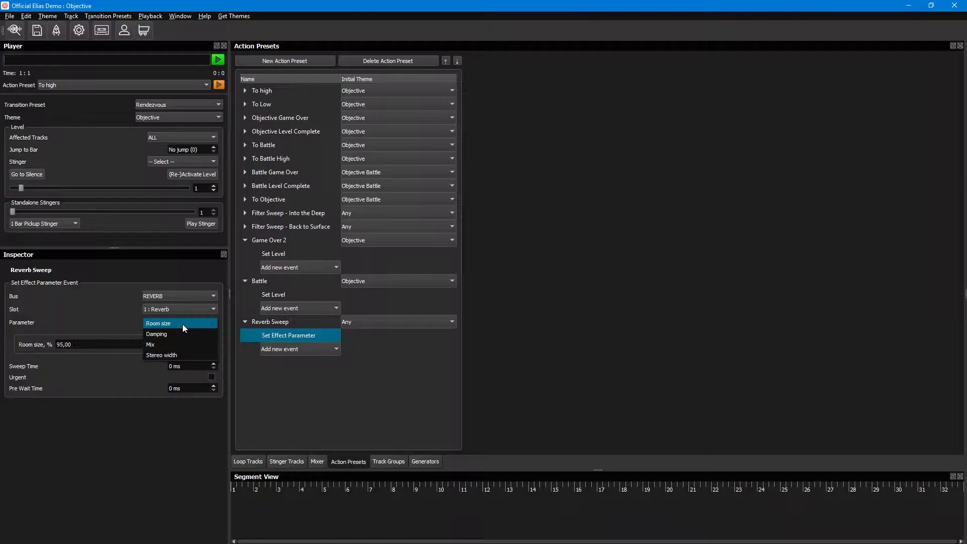
pyautogui.click(179, 332)
pyautogui.click(177, 322)
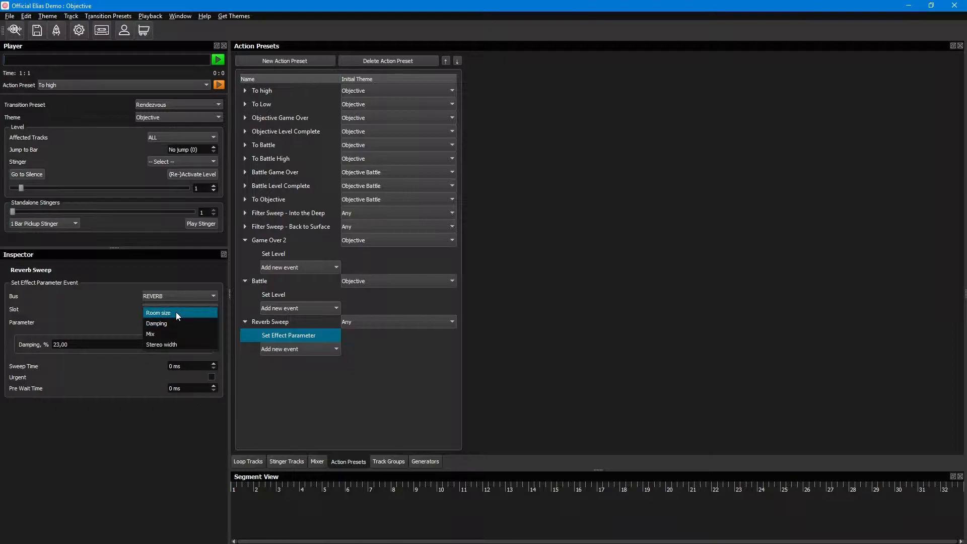
pyautogui.click(177, 312)
# Step: Set the Reverb Sweep event's sweep time to 5000 ms and mark the event as urgent
pyautogui.click(200, 366)
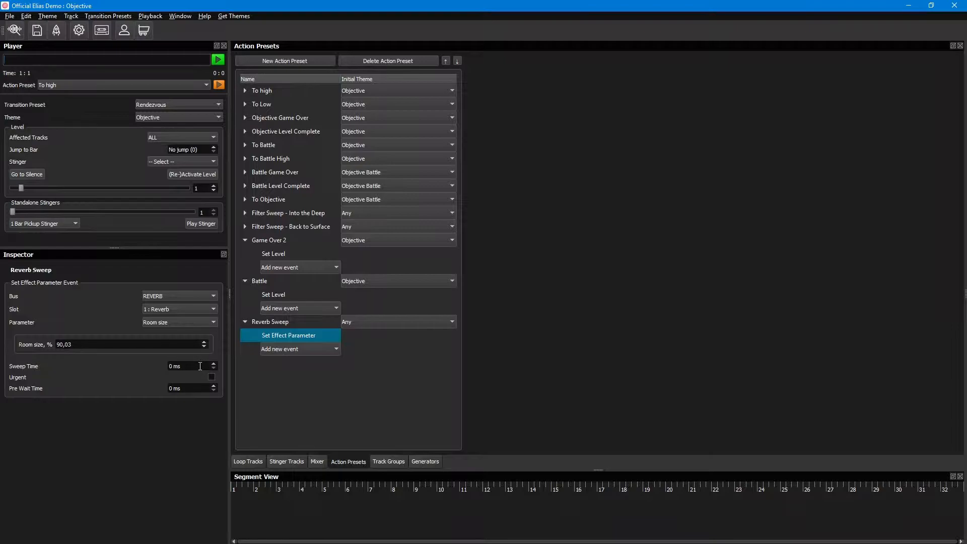
pyautogui.moveTo(202, 367); pyautogui.dragTo(149, 371)
pyautogui.write('5000')
# Step: Collapse the Game Over 2, Battle and Reverb Sweep presets and show the loop tracks
pyautogui.click(245, 241)
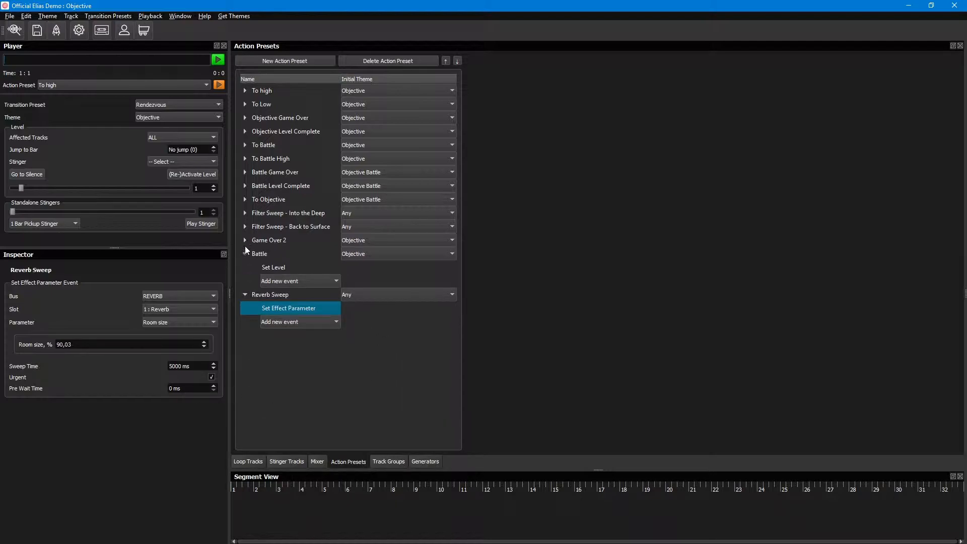
pyautogui.click(244, 253)
pyautogui.click(244, 267)
pyautogui.click(259, 463)
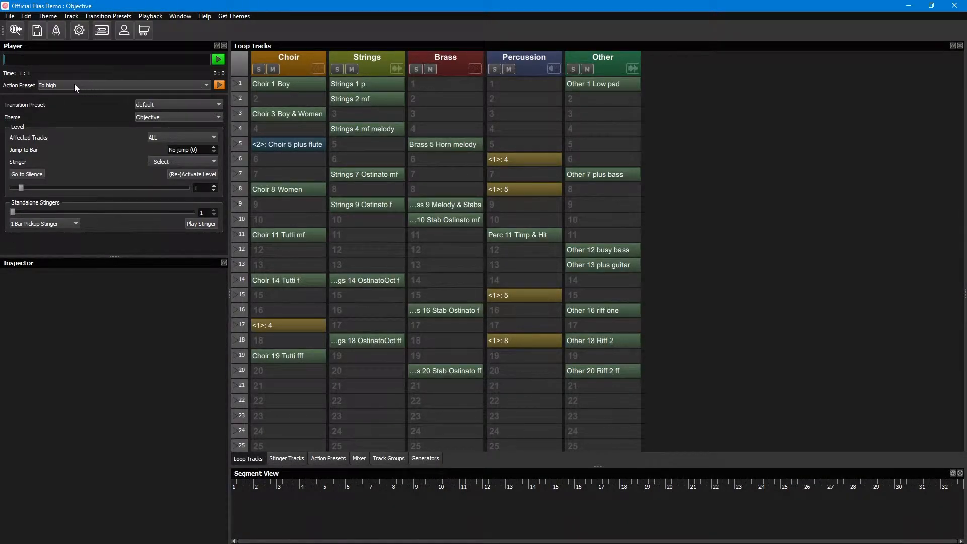
# Step: Run the To high action preset to play the Objective theme
pyautogui.click(180, 84)
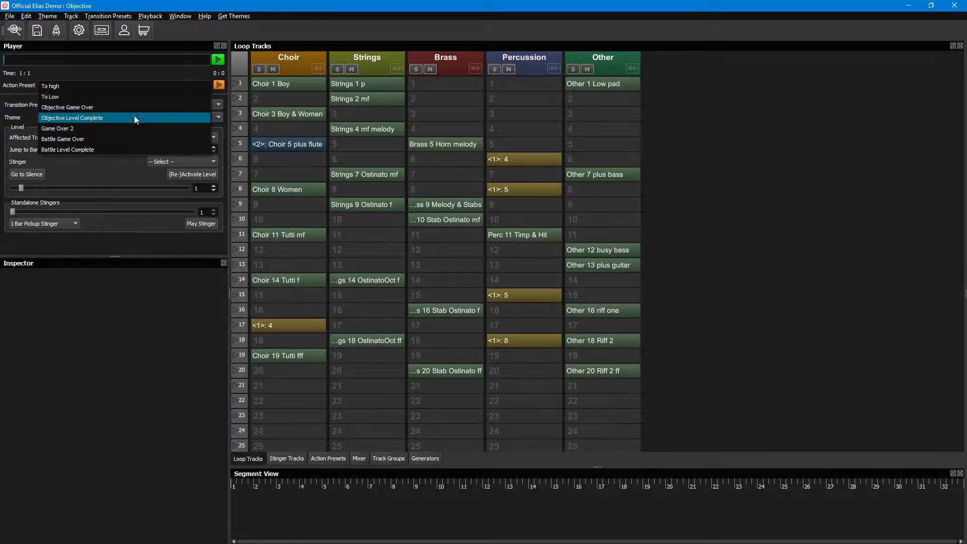
pyautogui.click(178, 86)
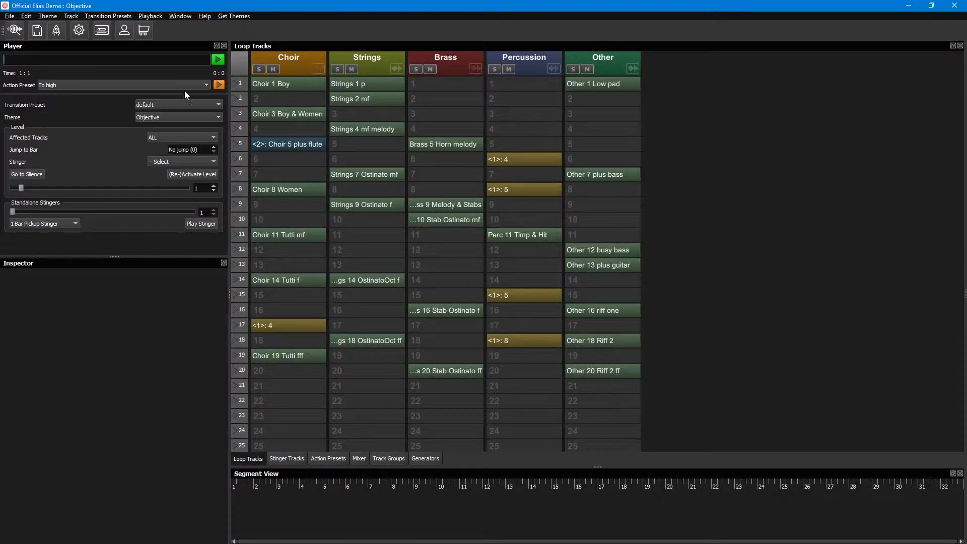
pyautogui.click(219, 84)
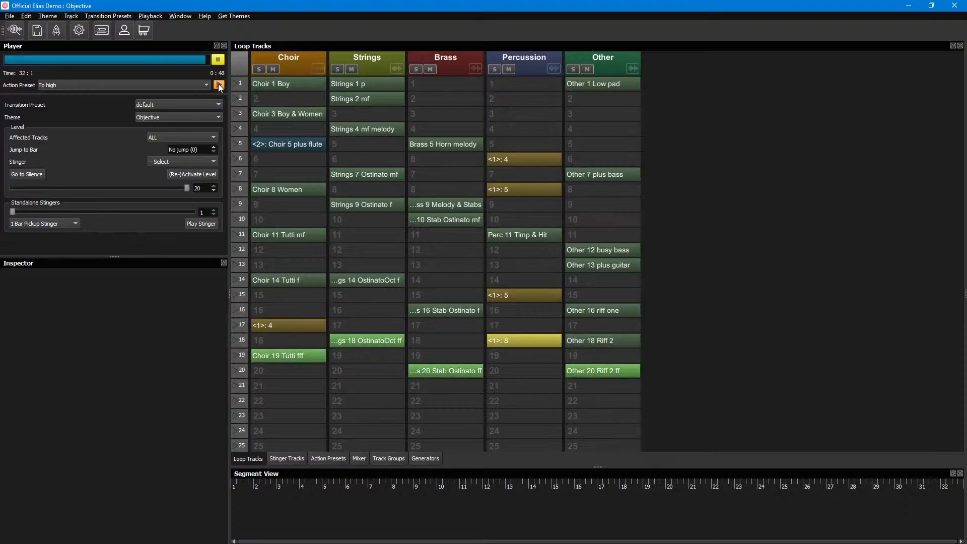
pyautogui.click(217, 60)
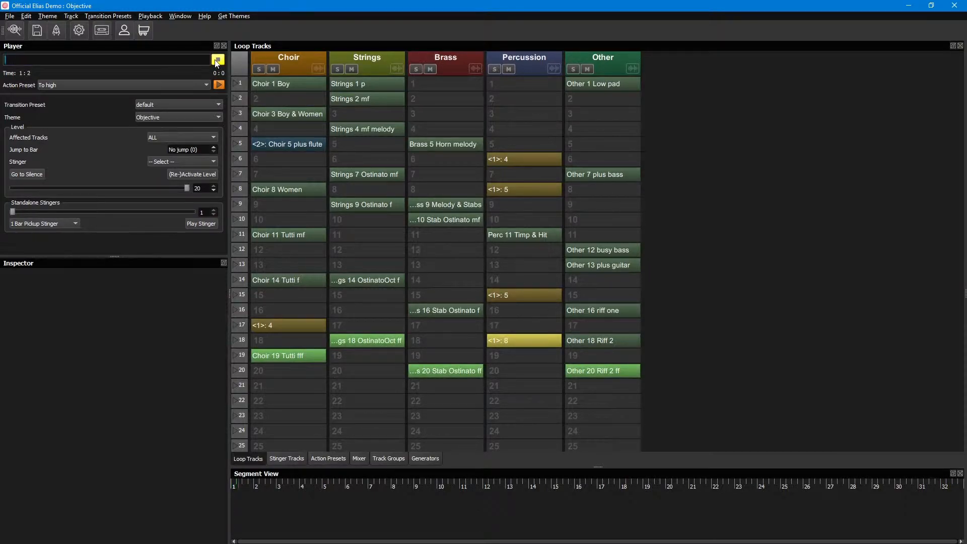
# Step: Lower the playback level to 10 and run the Battle action preset
pyautogui.moveTo(187, 188); pyautogui.dragTo(99, 188)
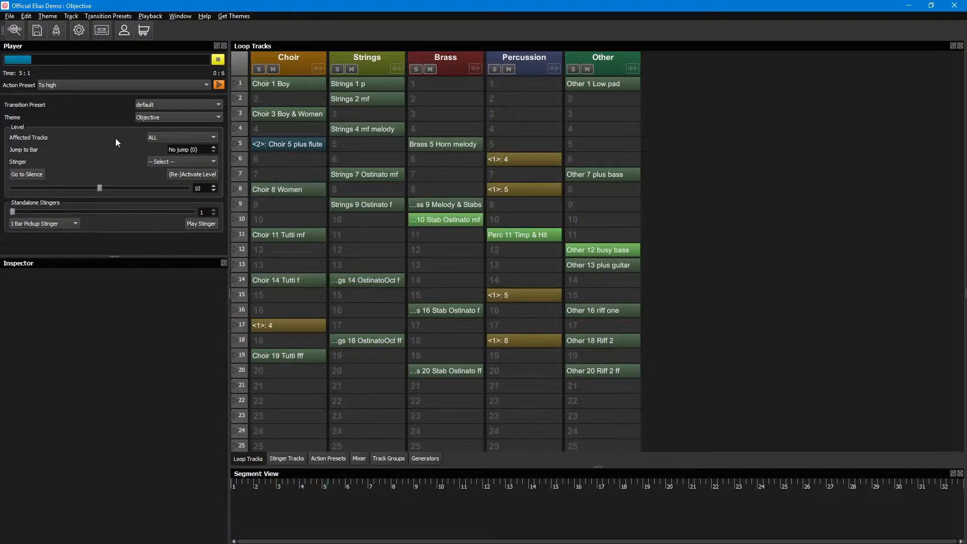
pyautogui.click(174, 84)
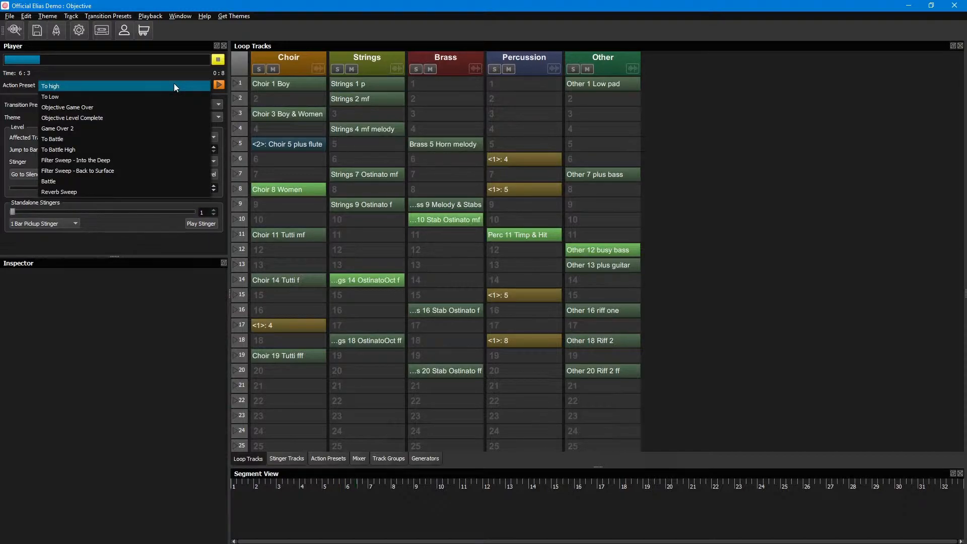
pyautogui.click(95, 180)
pyautogui.click(218, 86)
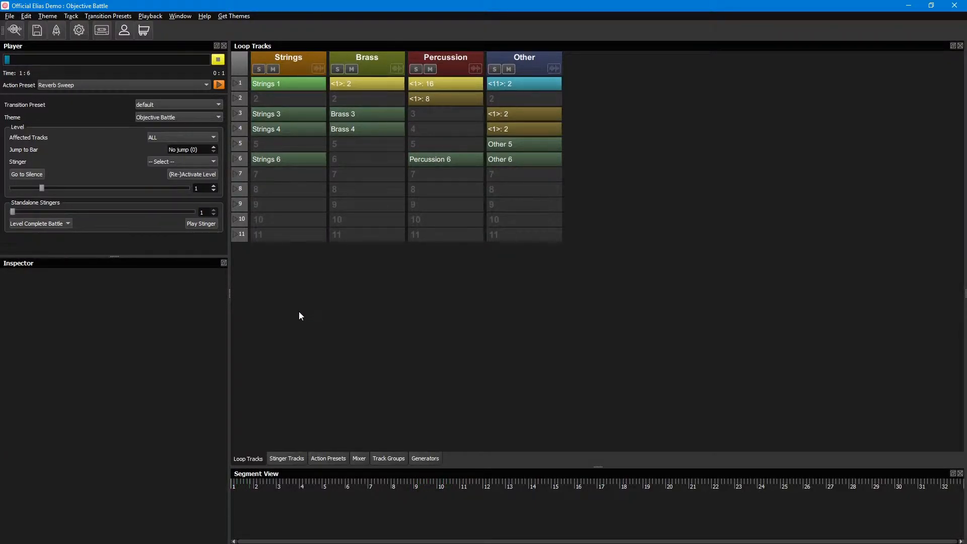
# Step: Raise the REVERB bus volume in the mixer to about 5.5 dB
pyautogui.click(360, 458)
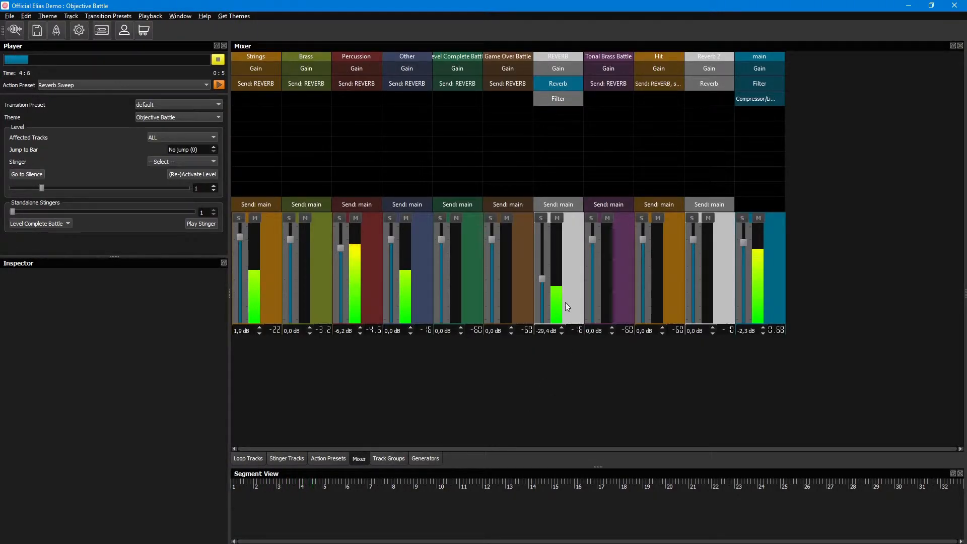
pyautogui.moveTo(543, 280); pyautogui.dragTo(545, 233)
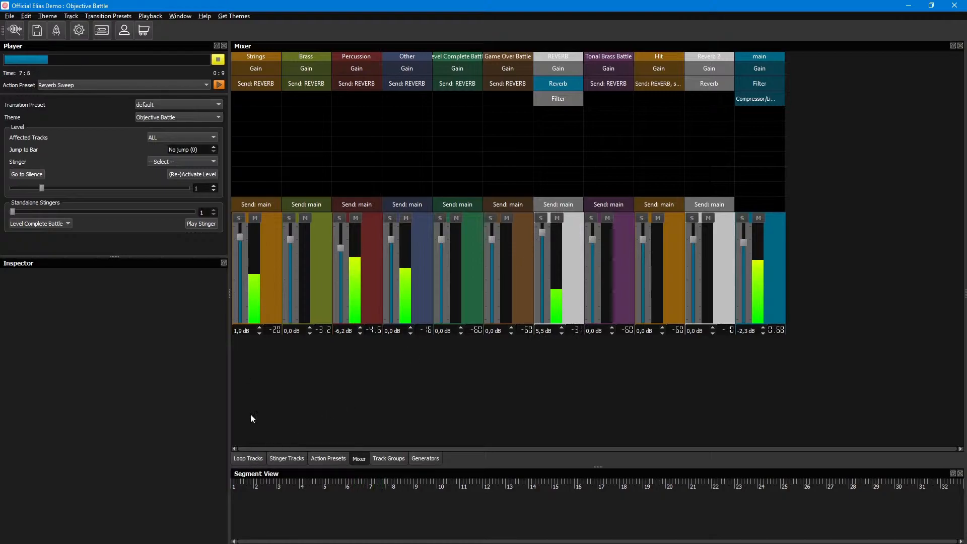
# Step: Run the Reverb Sweep action preset and inspect the Reverb effect settings on the REVERB bus
pyautogui.click(163, 86)
pyautogui.click(208, 86)
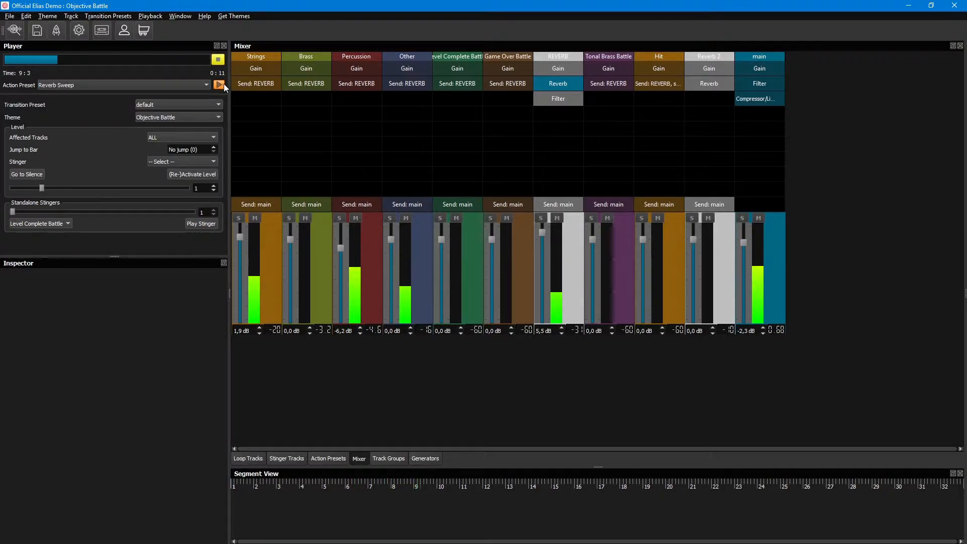
pyautogui.click(573, 83)
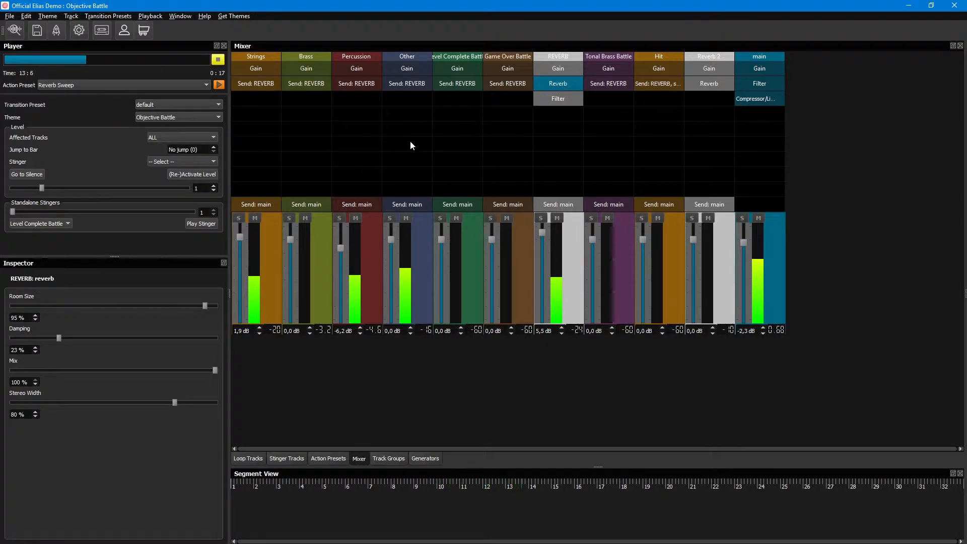
# Step: Run the To Objective action preset and return to the loop tracks
pyautogui.click(162, 85)
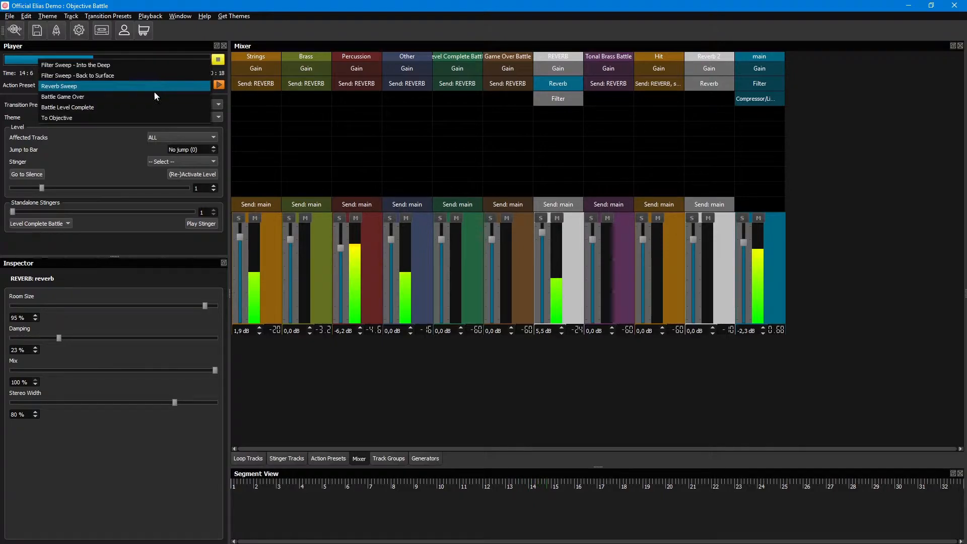
pyautogui.click(111, 117)
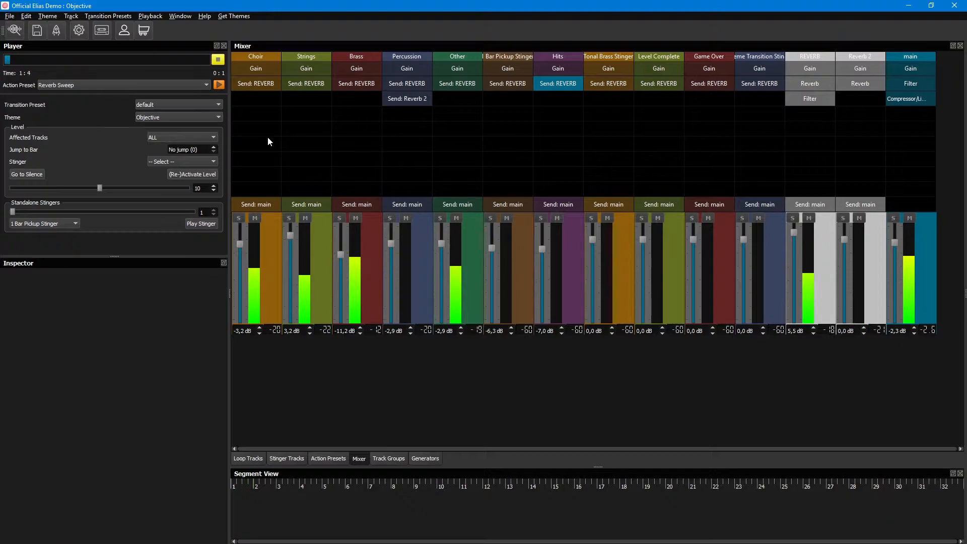
pyautogui.click(243, 459)
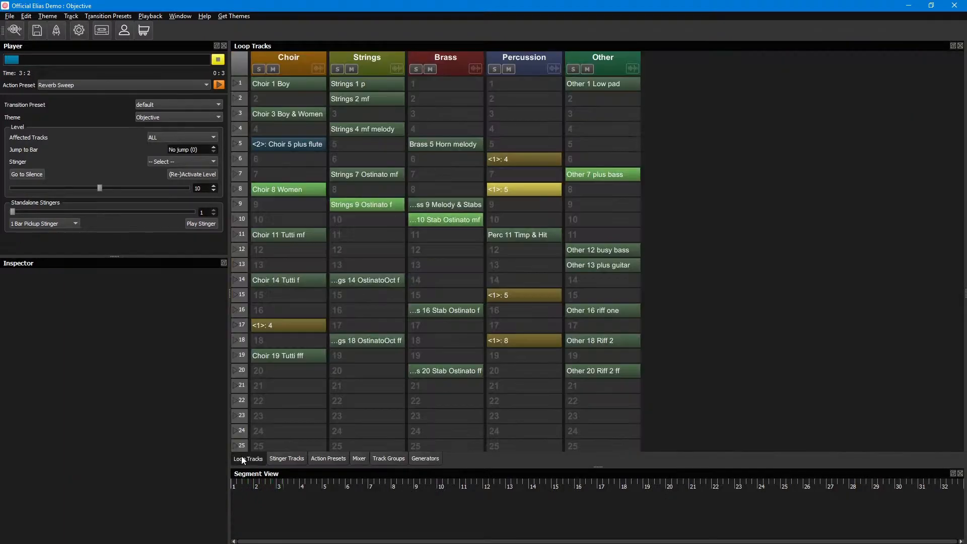
# Step: Review the Set Effect Parameter event of the To Objective action preset and return to the loop tracks
pyautogui.click(286, 457)
pyautogui.click(328, 459)
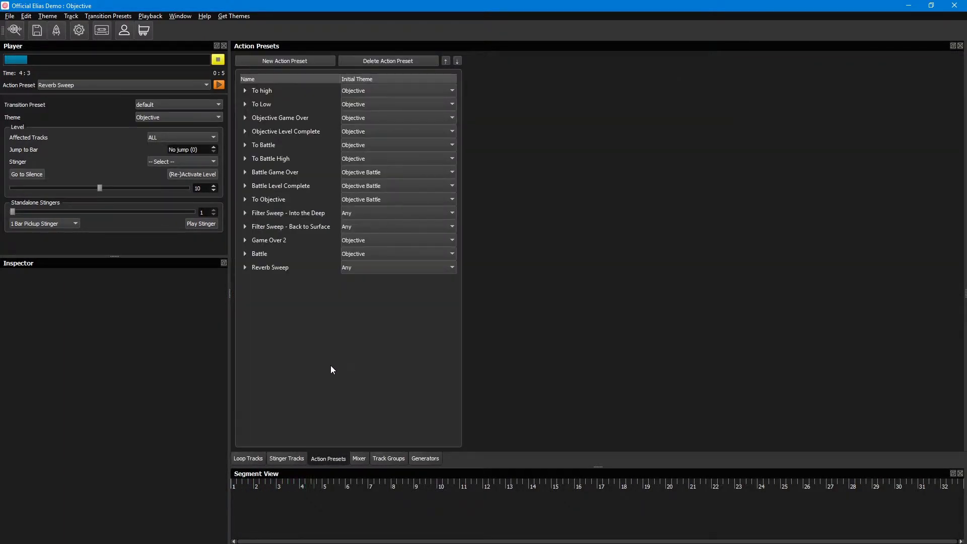
pyautogui.click(245, 200)
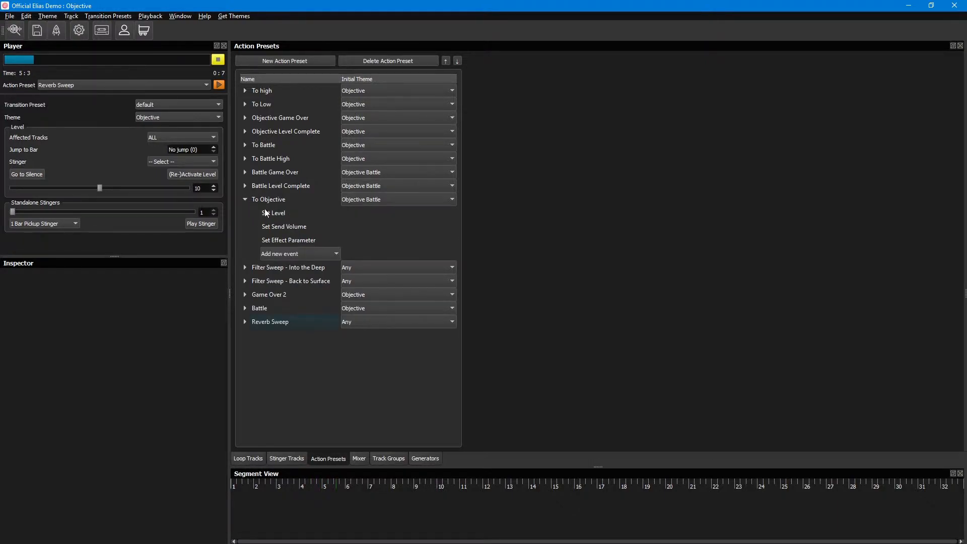
pyautogui.click(292, 241)
pyautogui.click(248, 458)
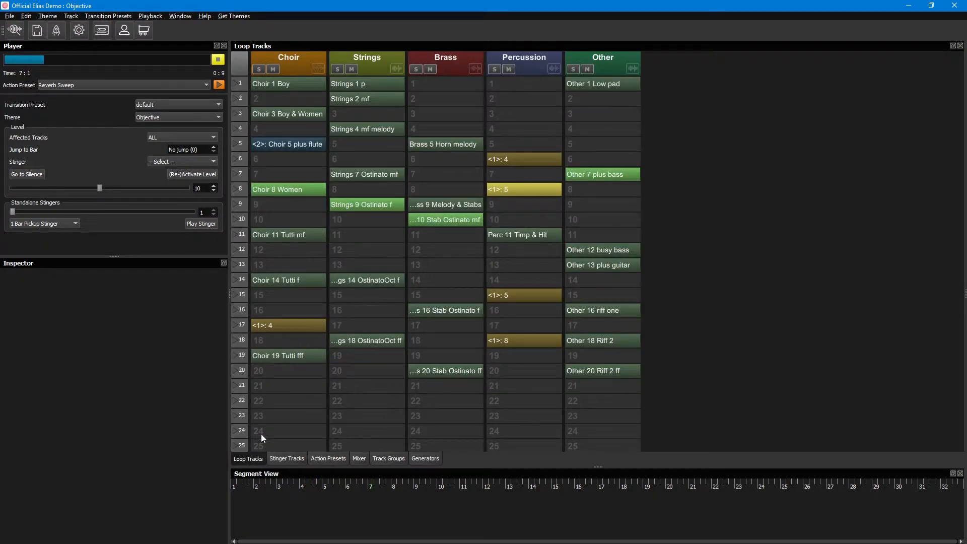
# Step: Run the Game Over 2 action preset on the playing Objective theme
pyautogui.click(204, 85)
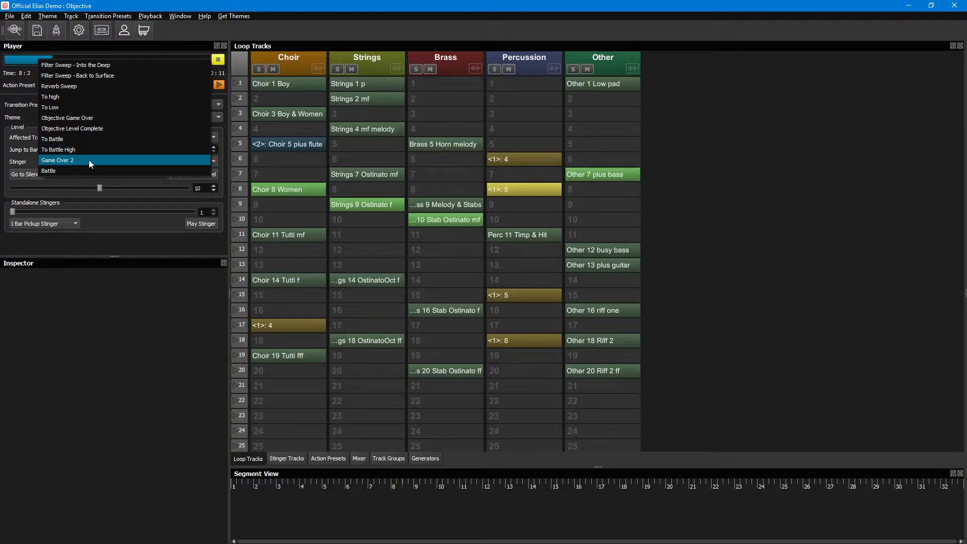
pyautogui.click(125, 159)
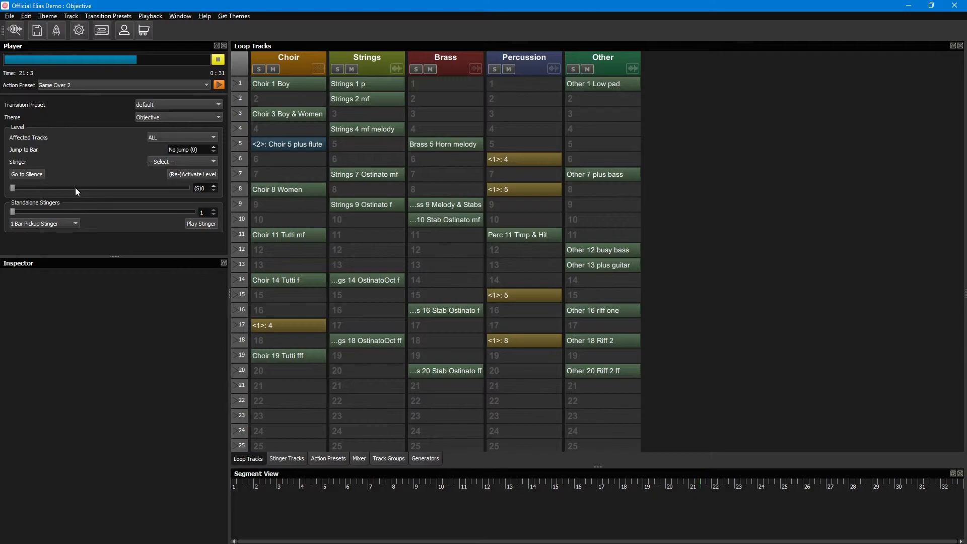
pyautogui.click(111, 83)
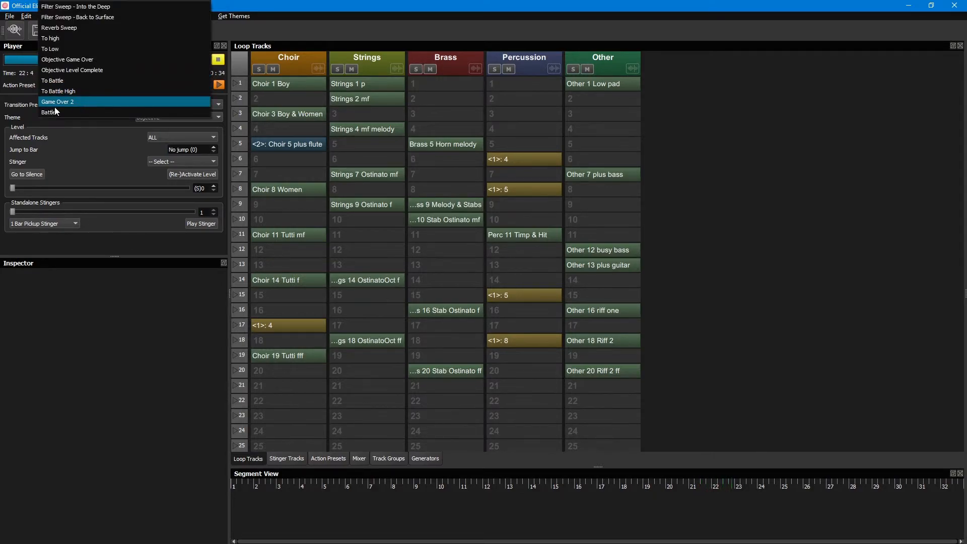
pyautogui.click(60, 121)
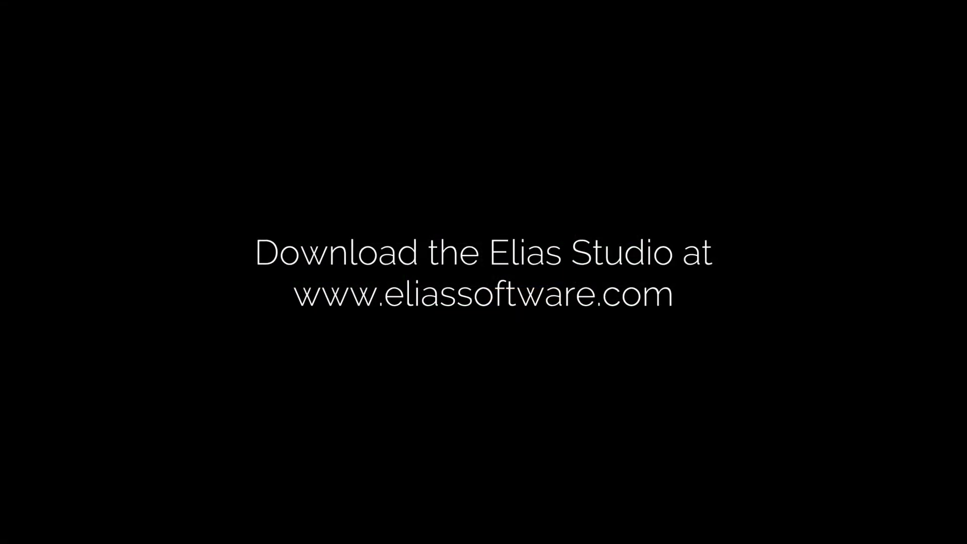